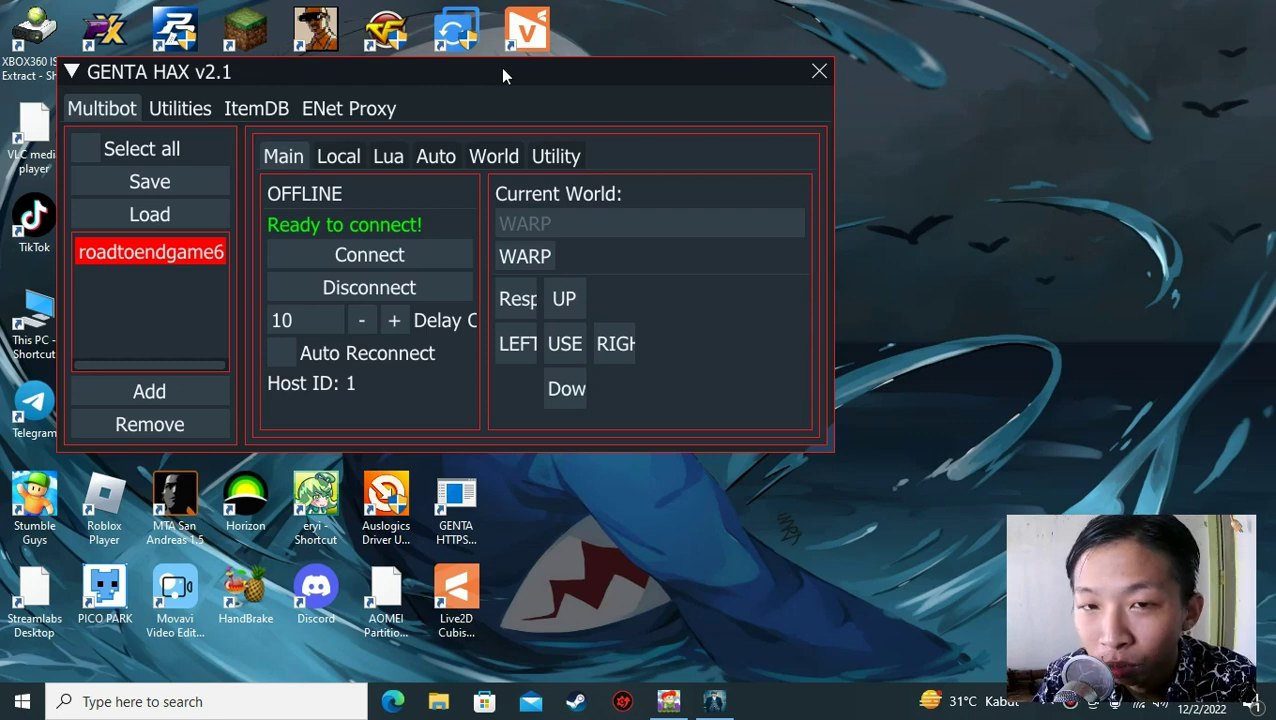
# Step: Enable Show Bot info in the utility settings, then return to the multibot view and reposition the window
pyautogui.click(178, 110)
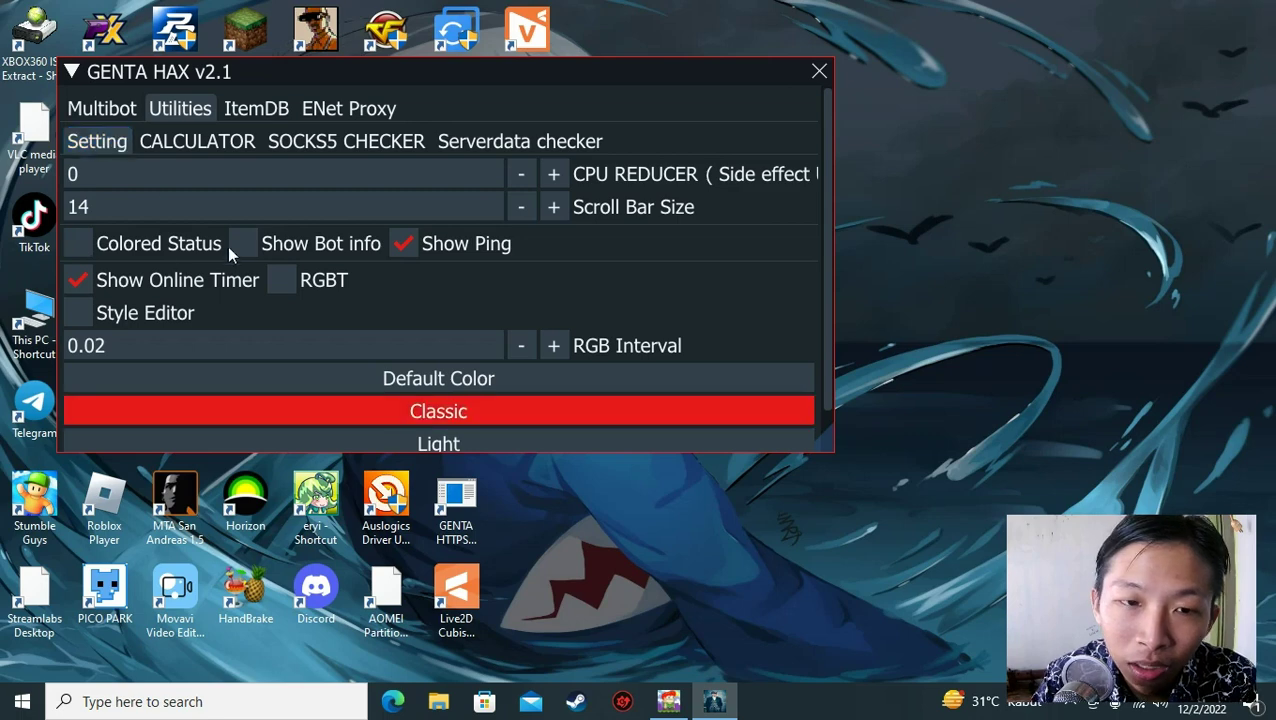
pyautogui.click(163, 285)
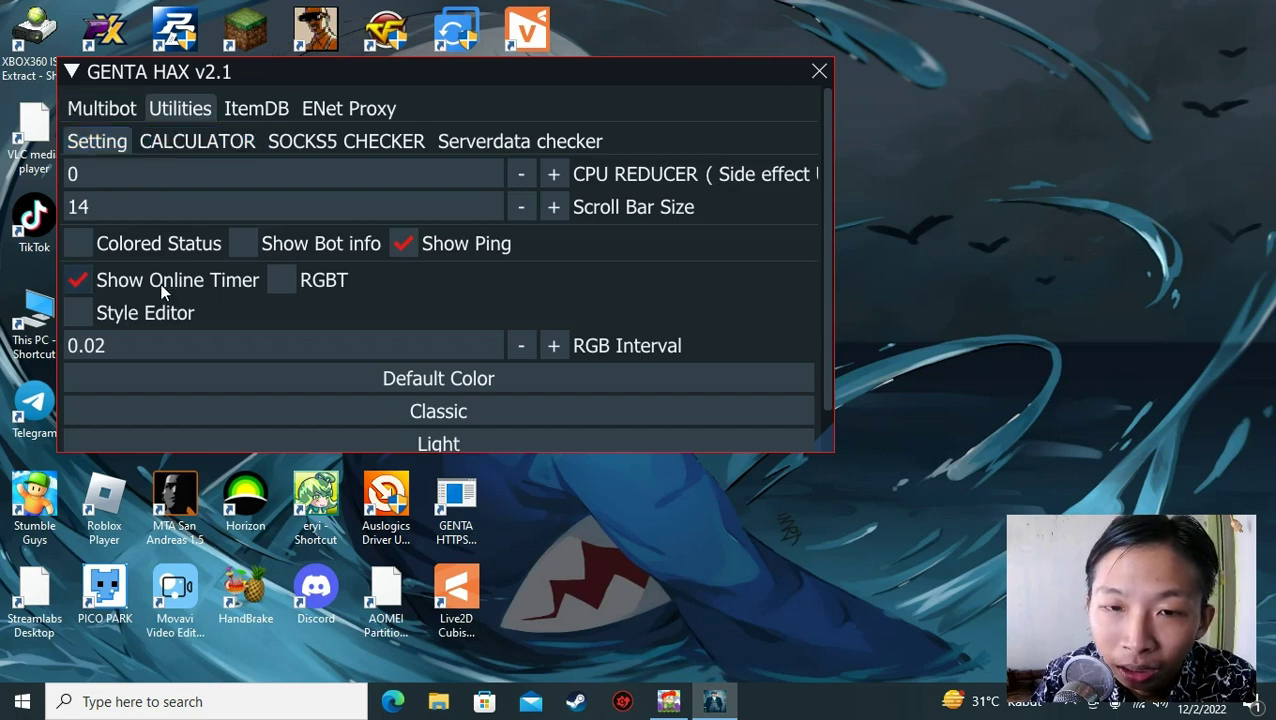
pyautogui.click(316, 240)
pyautogui.click(115, 112)
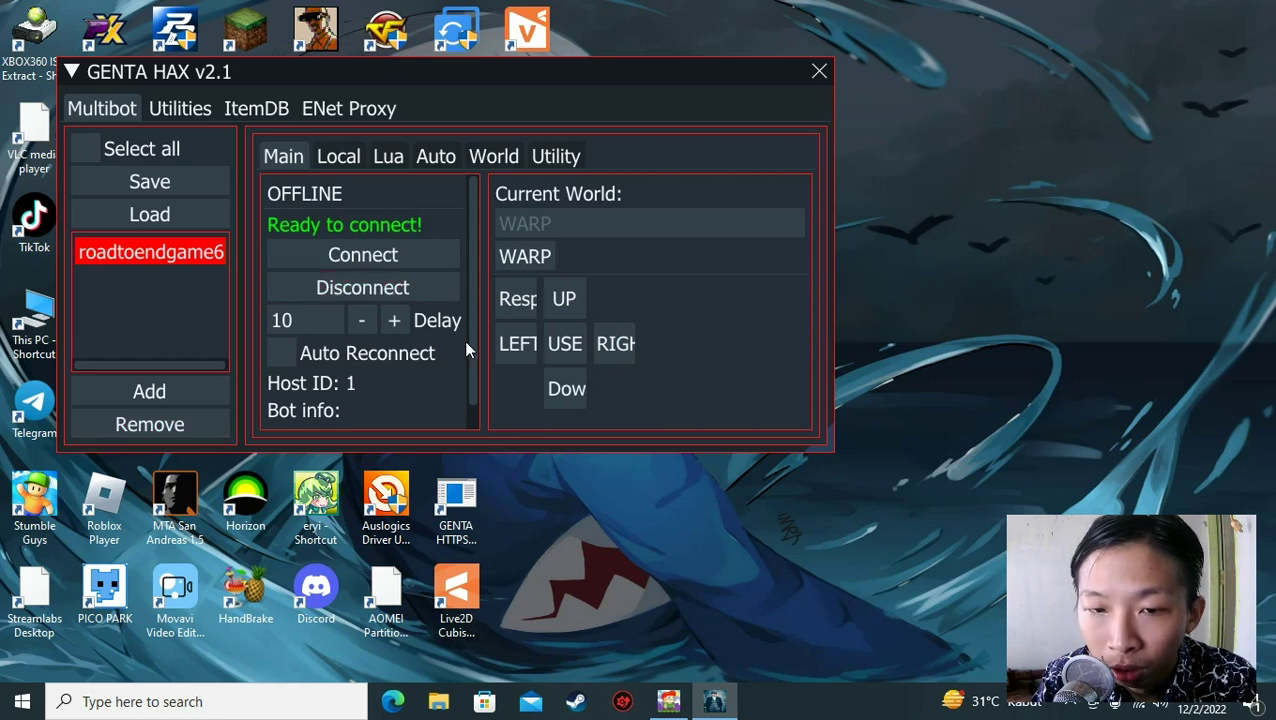
pyautogui.scroll(-1, 476, 401)
pyautogui.moveTo(476, 401); pyautogui.dragTo(553, 537)
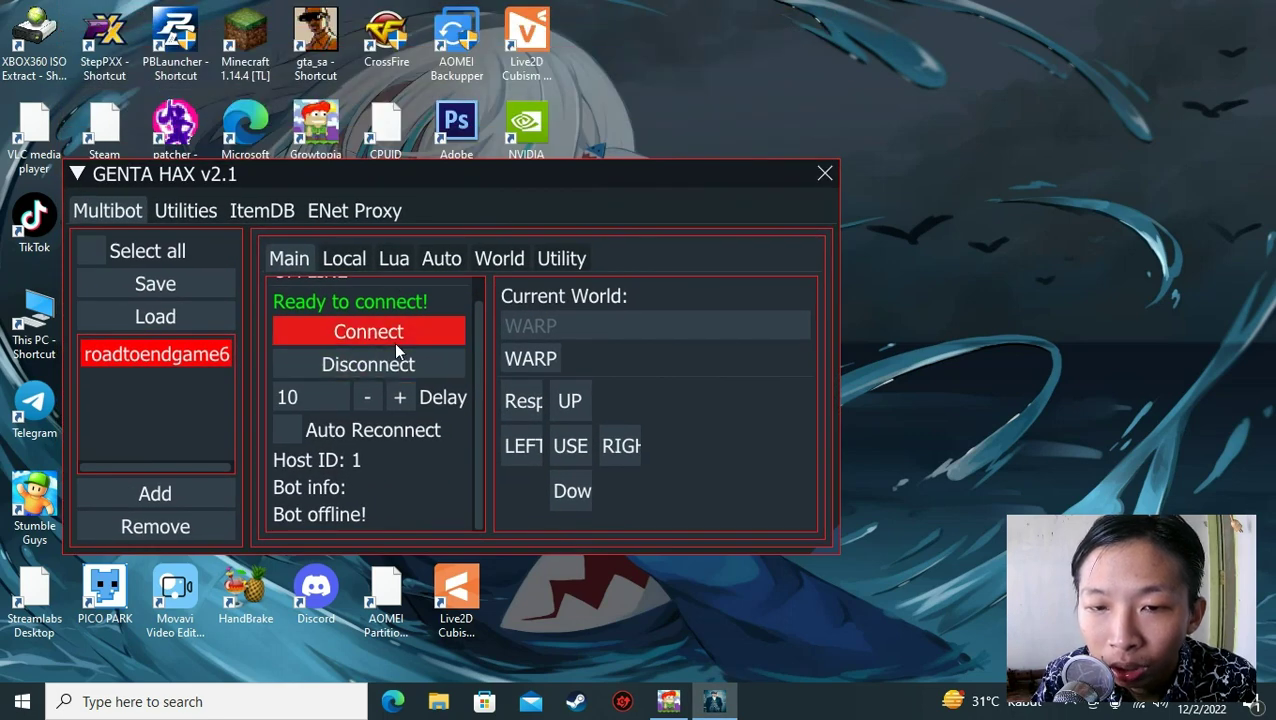
# Step: Connect the selected bot and open its debugger log
pyautogui.click(396, 341)
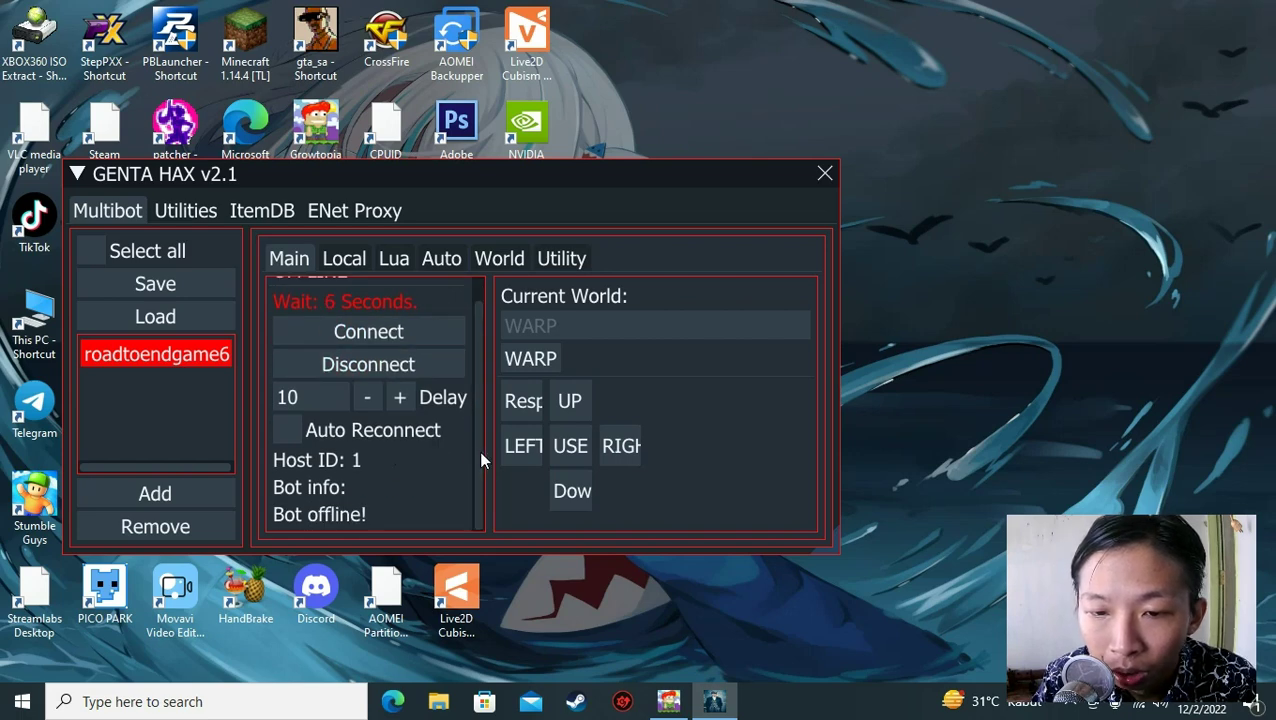
pyautogui.scroll(1, 474, 453)
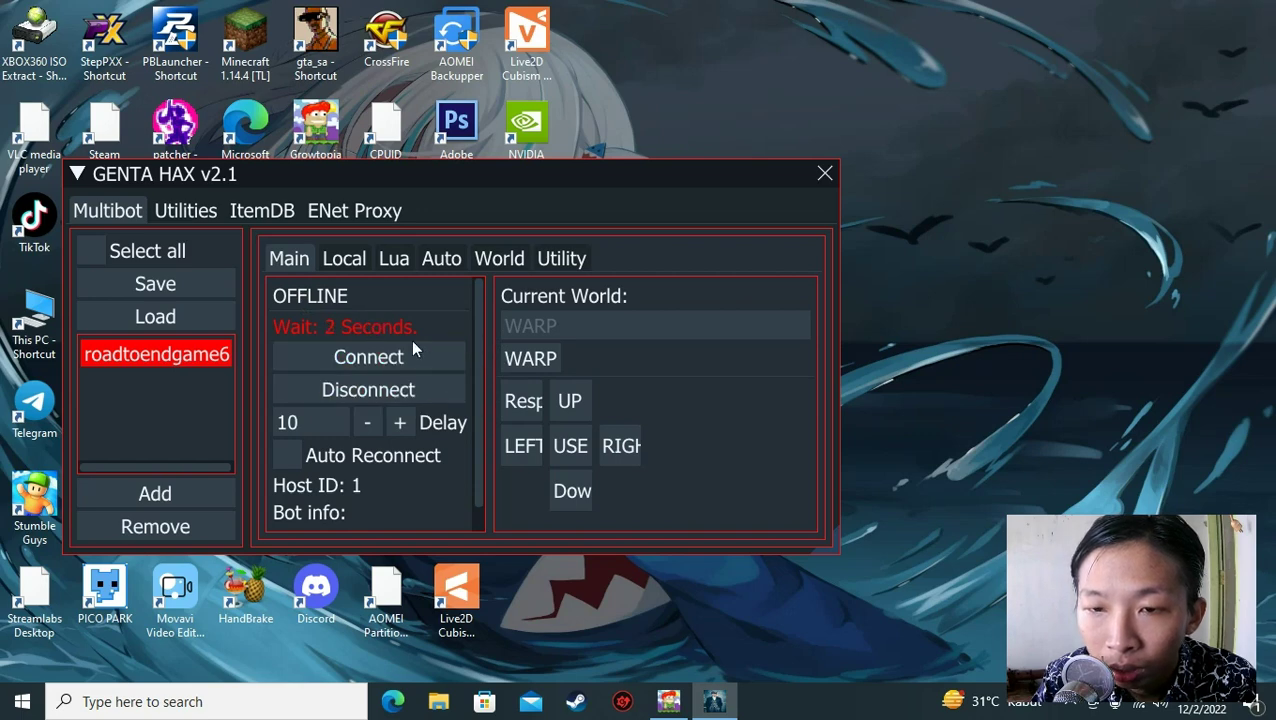
pyautogui.click(561, 258)
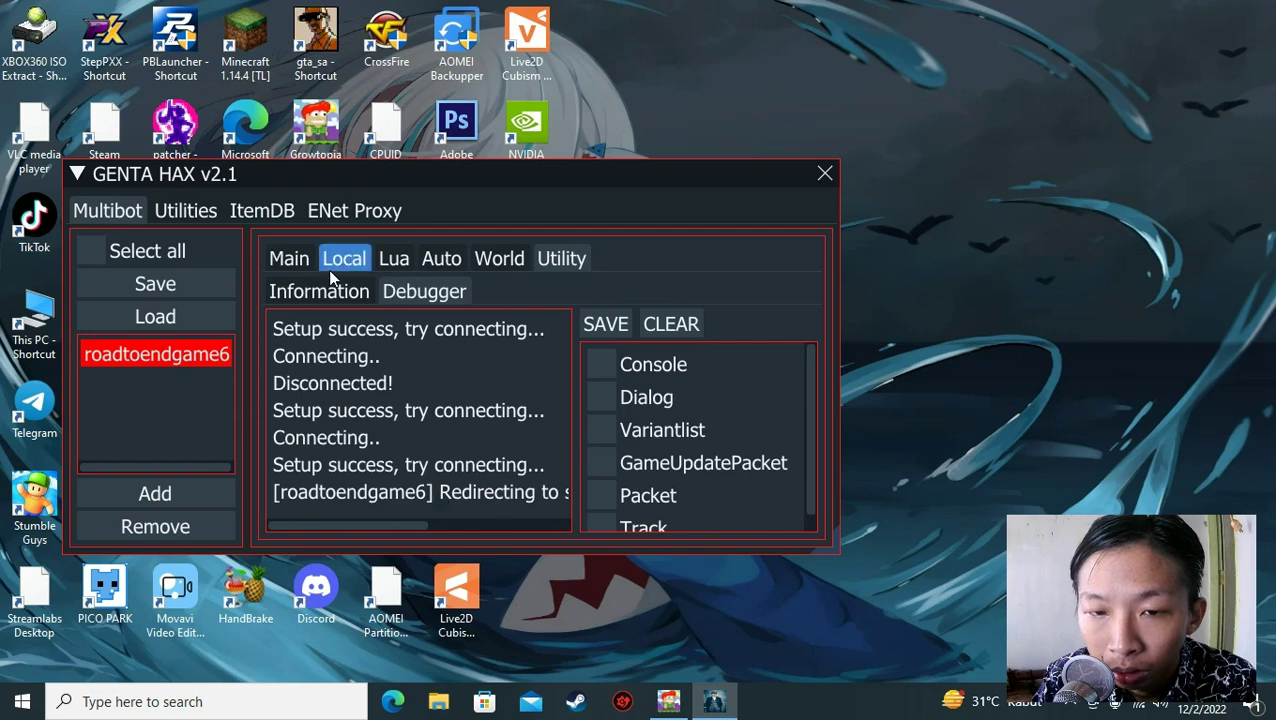
# Step: Connect the bot again and read the latest entries of its debugger log
pyautogui.click(289, 258)
pyautogui.click(385, 360)
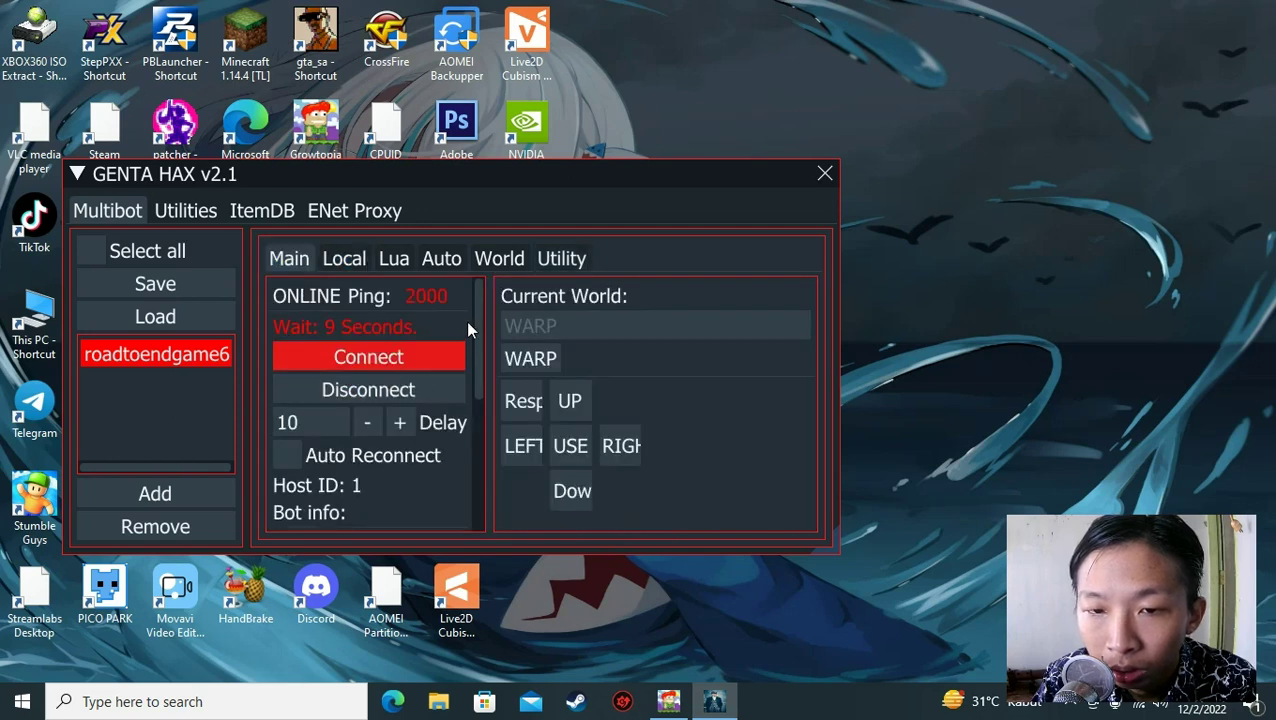
pyautogui.click(558, 258)
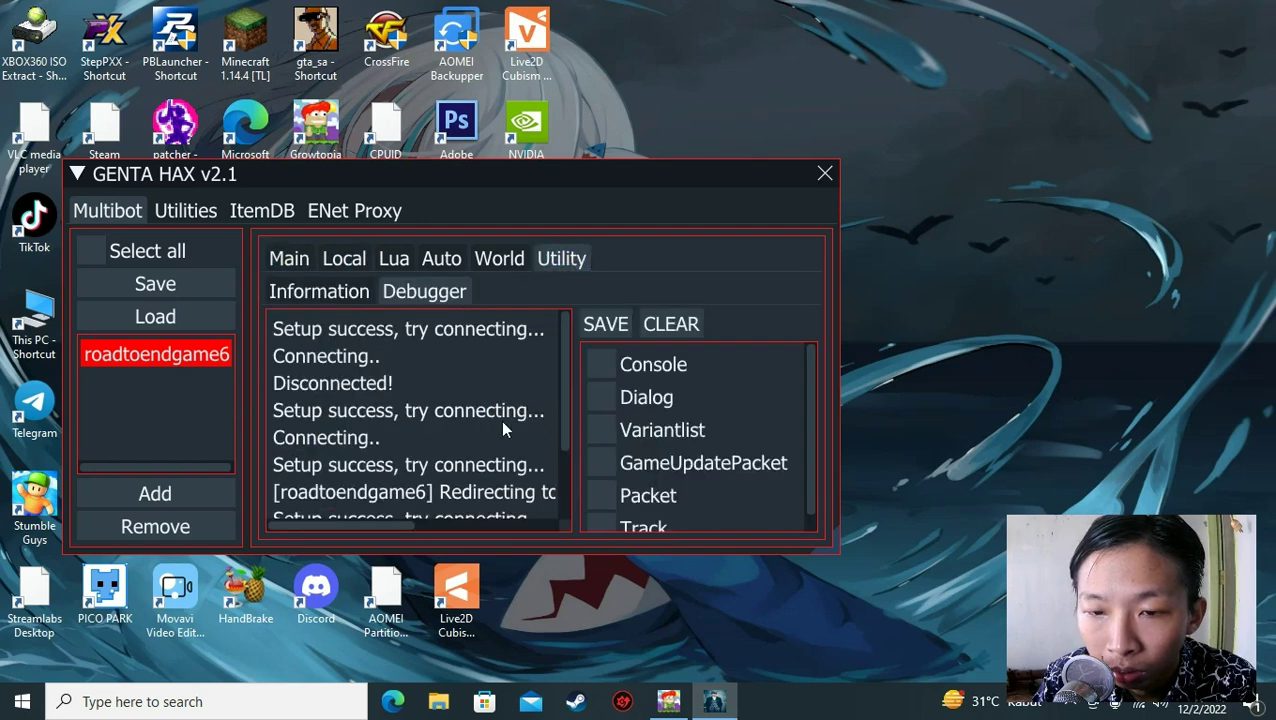
pyautogui.moveTo(562, 412); pyautogui.dragTo(568, 526)
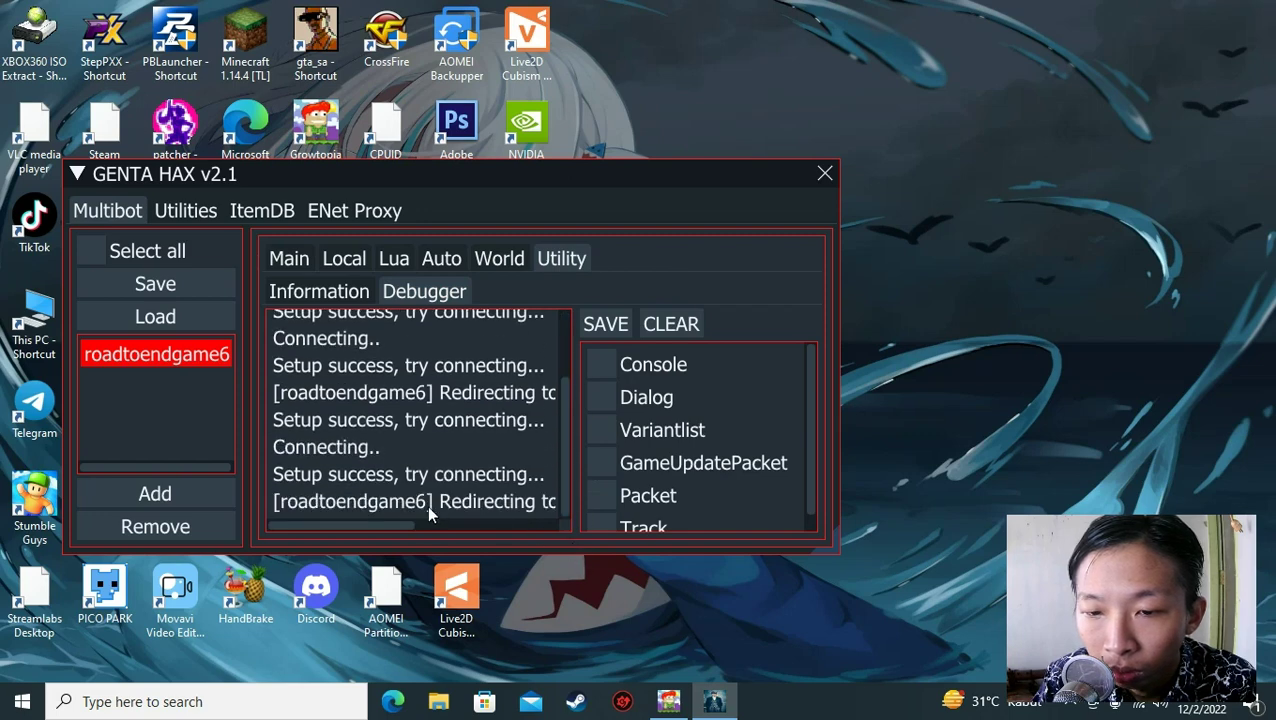
# Step: Remove the bot, load the saved bot list and select the reloaded bot
pyautogui.click(160, 524)
pyautogui.click(175, 316)
pyautogui.click(235, 135)
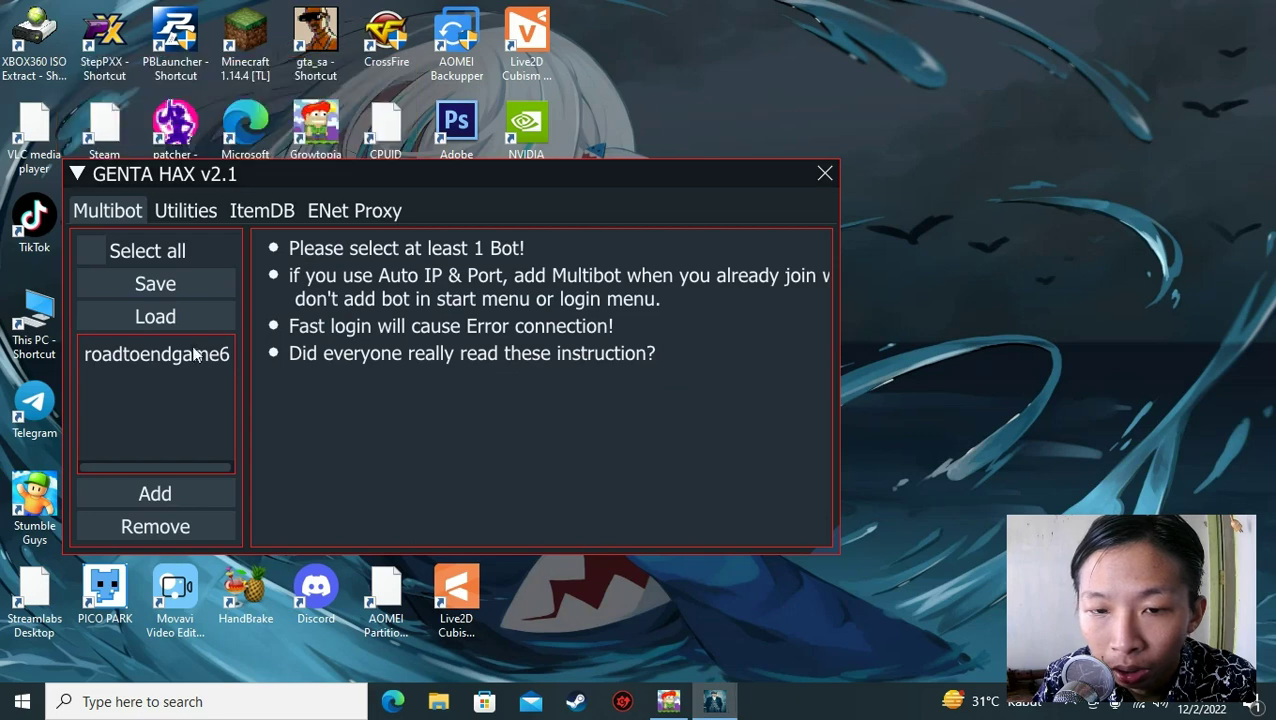
pyautogui.click(157, 354)
# Step: Connect the reloaded bot and check its debugger log
pyautogui.click(326, 264)
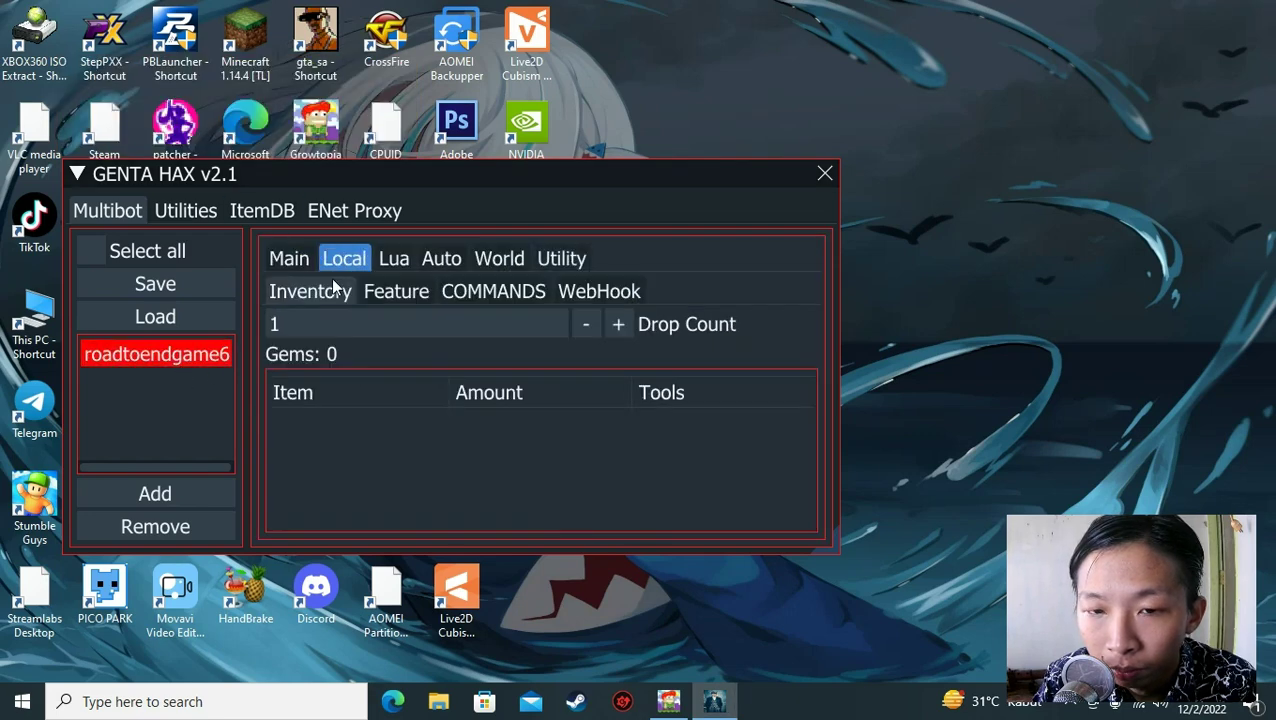
pyautogui.click(289, 260)
pyautogui.click(386, 358)
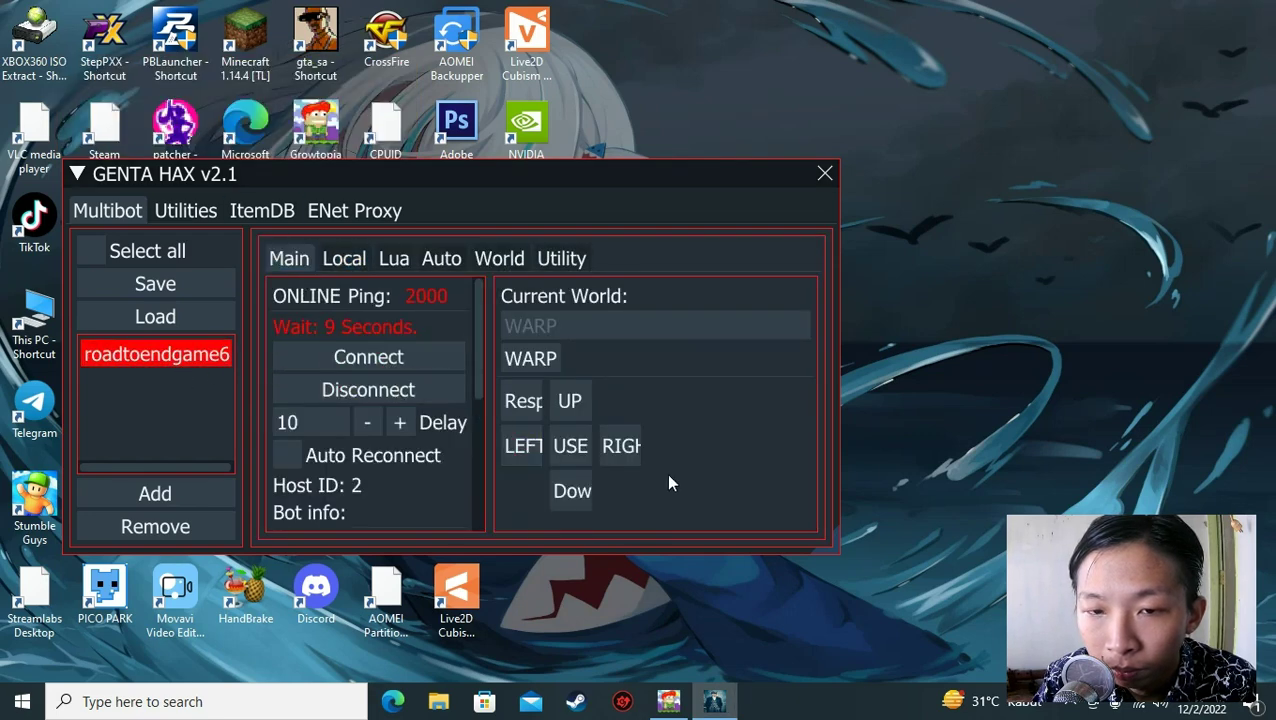
pyautogui.click(544, 262)
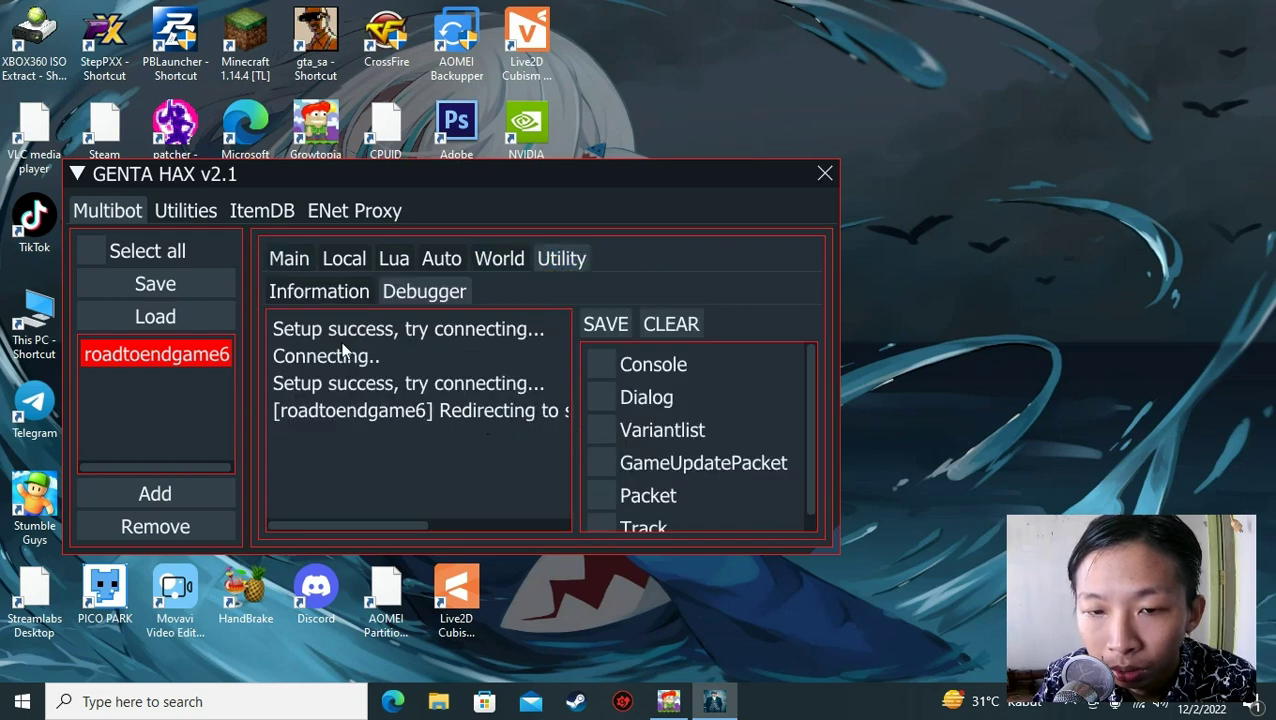
# Step: Retry the bot's connection and look through its full bot info
pyautogui.click(298, 260)
pyautogui.click(368, 358)
pyautogui.click(295, 324)
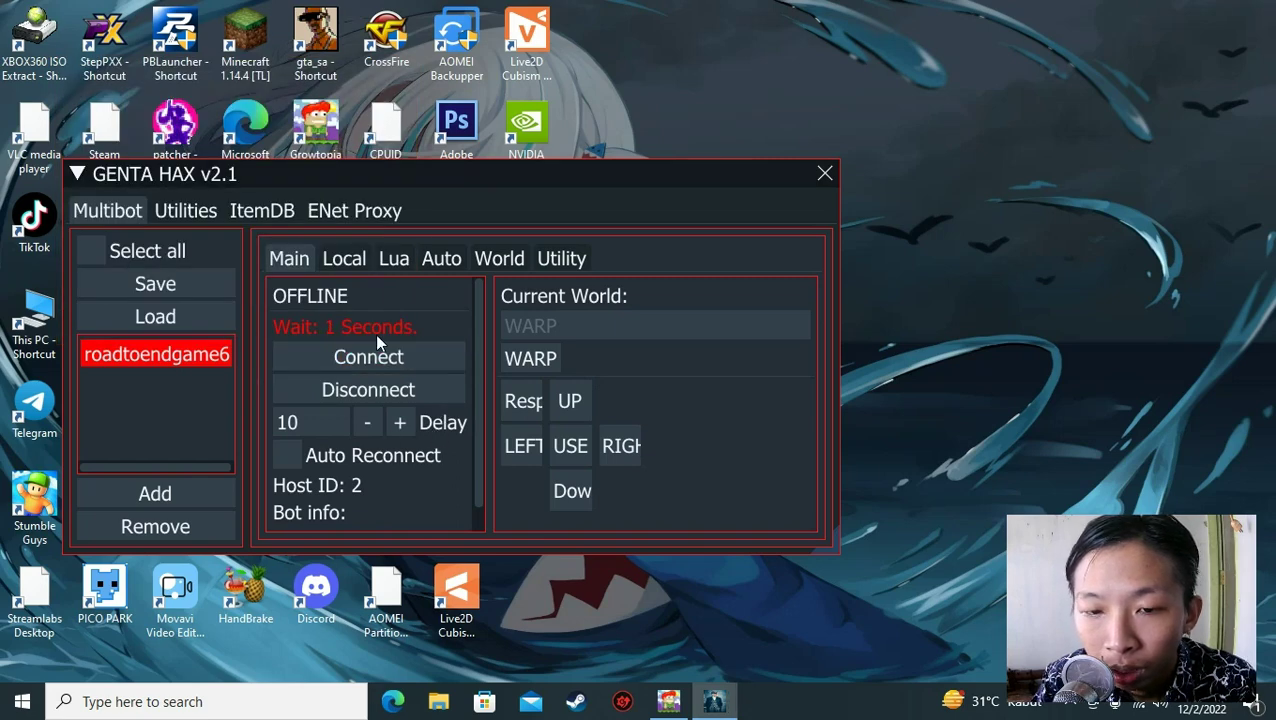
pyautogui.scroll(-1, 407, 428)
pyautogui.scroll(1, 418, 430)
pyautogui.click(426, 366)
pyautogui.scroll(-5, 420, 430)
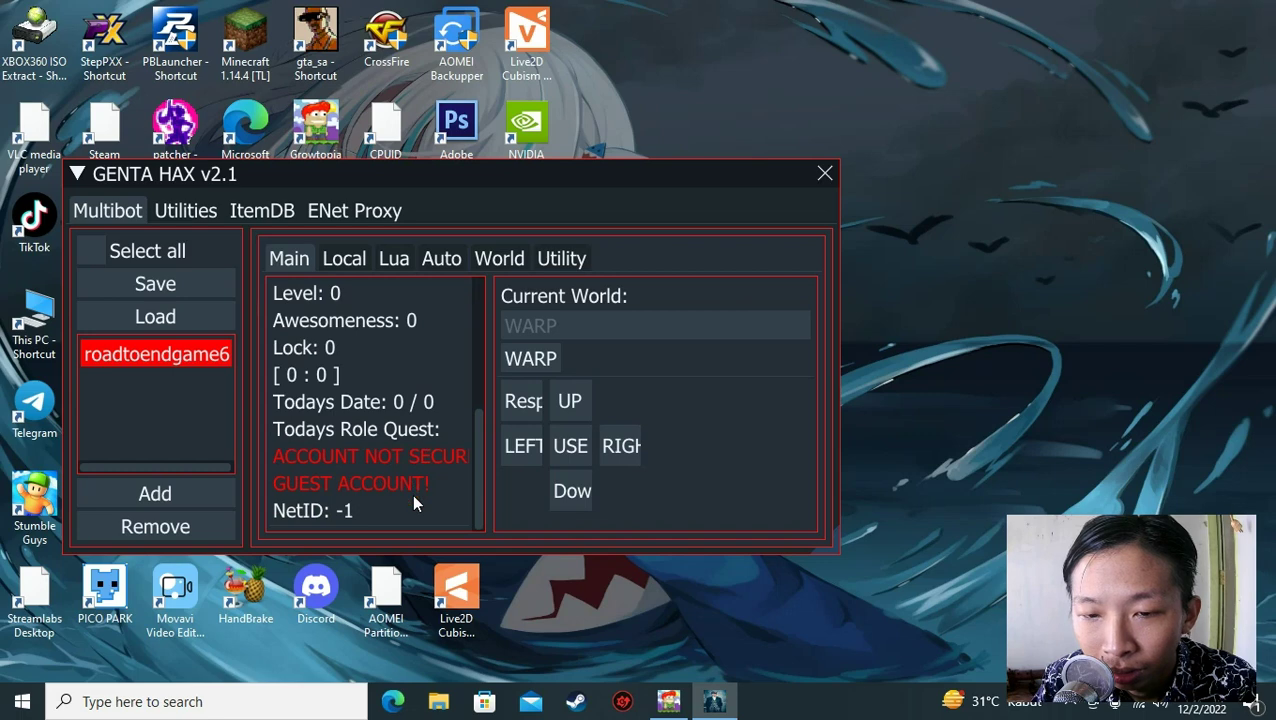
pyautogui.scroll(5, 412, 493)
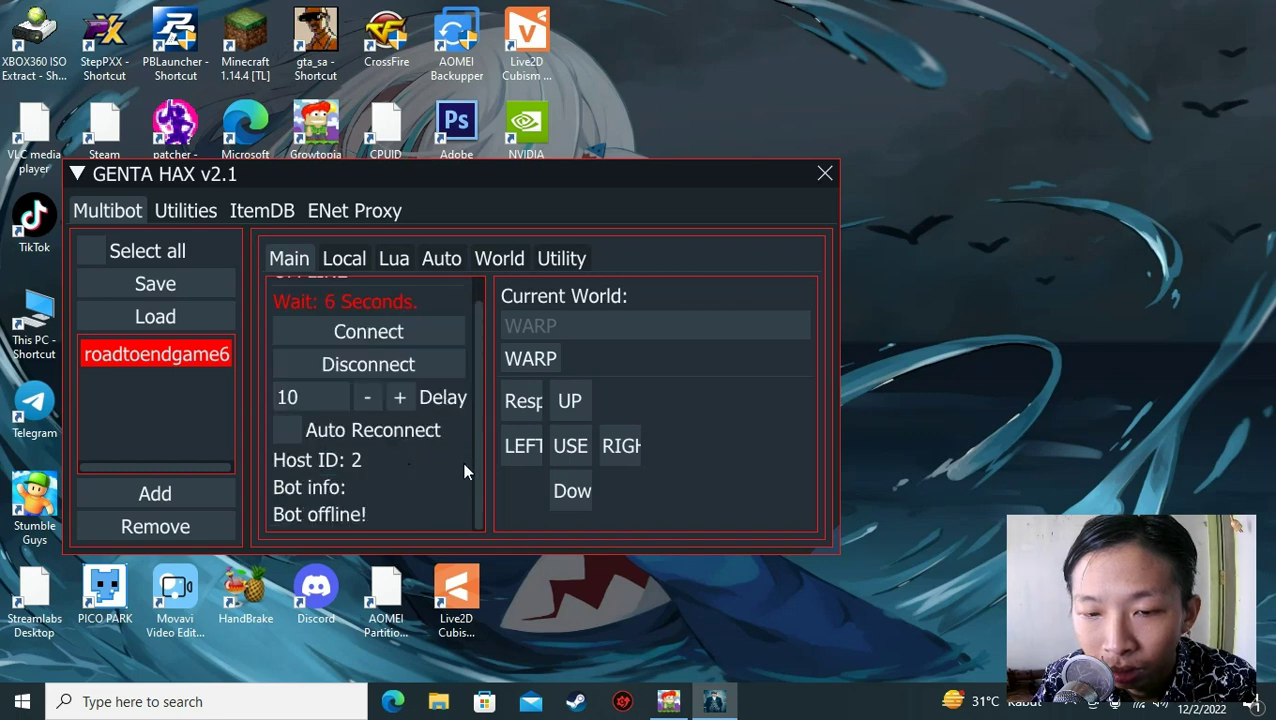
# Step: Examine the bot's connection messages in the debugger log
pyautogui.click(561, 258)
pyautogui.moveTo(555, 412); pyautogui.dragTo(560, 380)
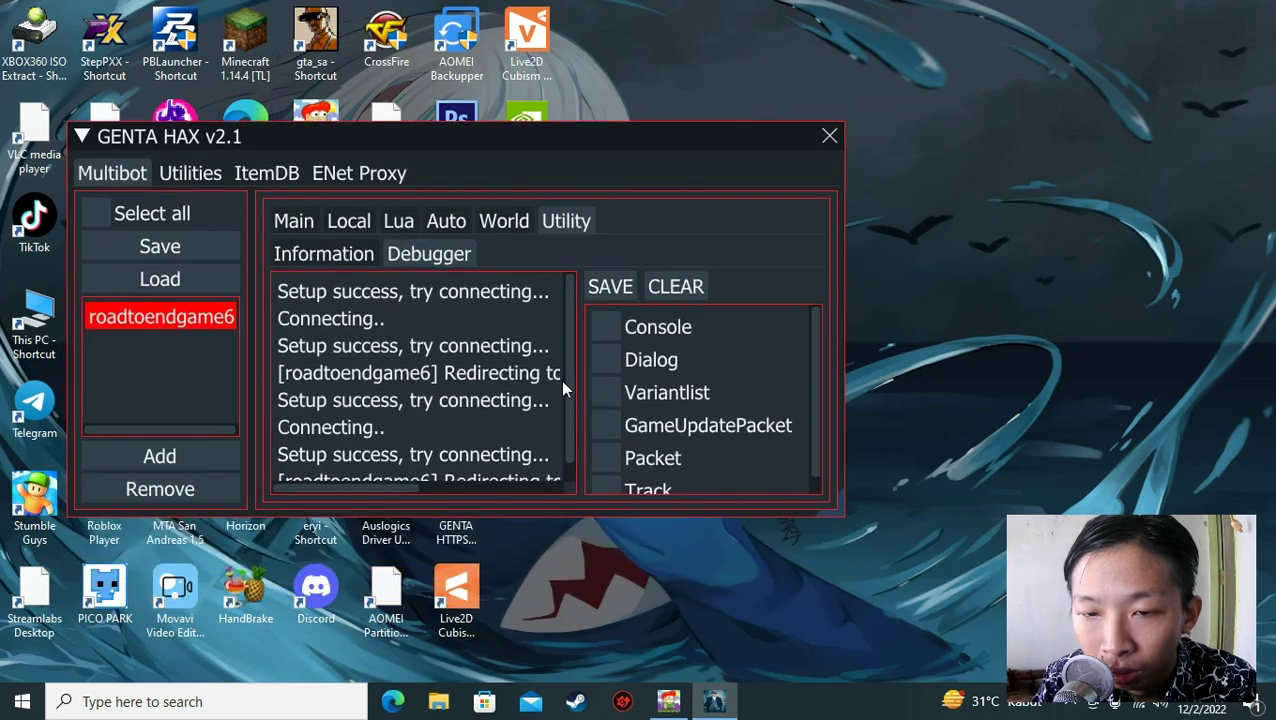
pyautogui.scroll(-1, 560, 445)
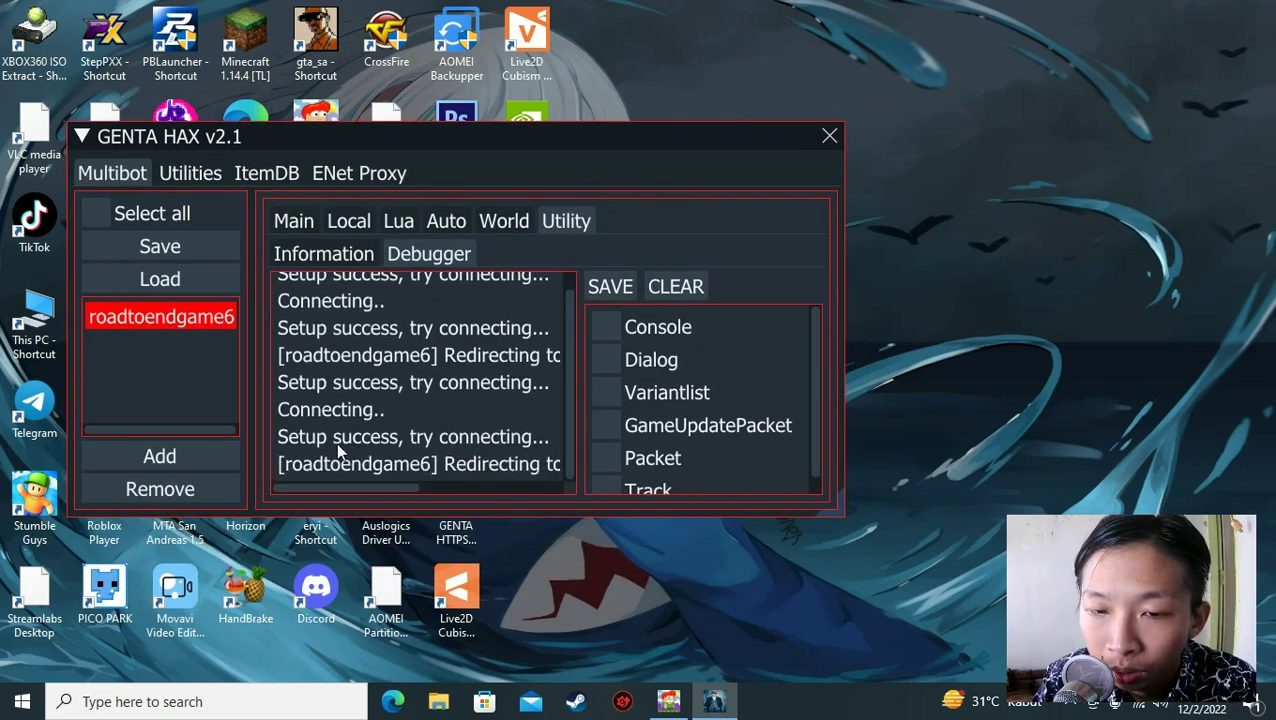
pyautogui.moveTo(405, 489); pyautogui.dragTo(374, 493)
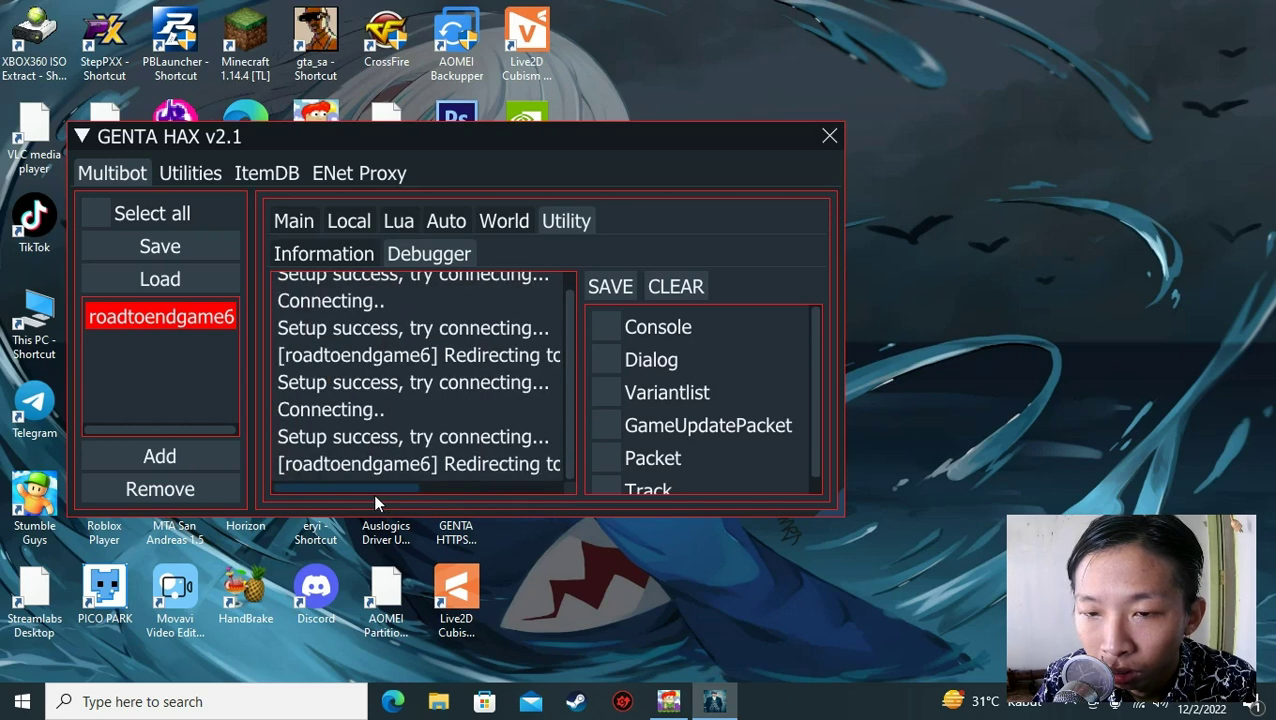
pyautogui.moveTo(567, 377); pyautogui.dragTo(569, 329)
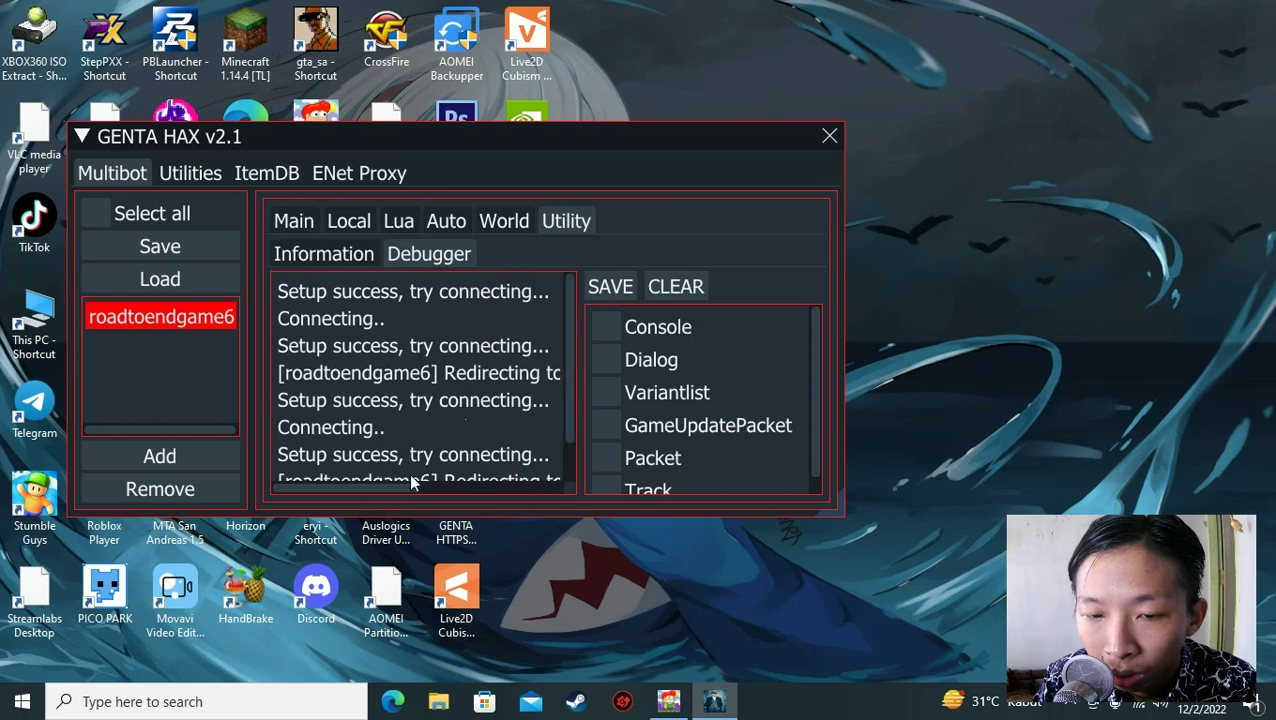
pyautogui.moveTo(373, 489); pyautogui.dragTo(256, 473)
pyautogui.scroll(-1, 476, 426)
pyautogui.click(340, 262)
pyautogui.click(455, 260)
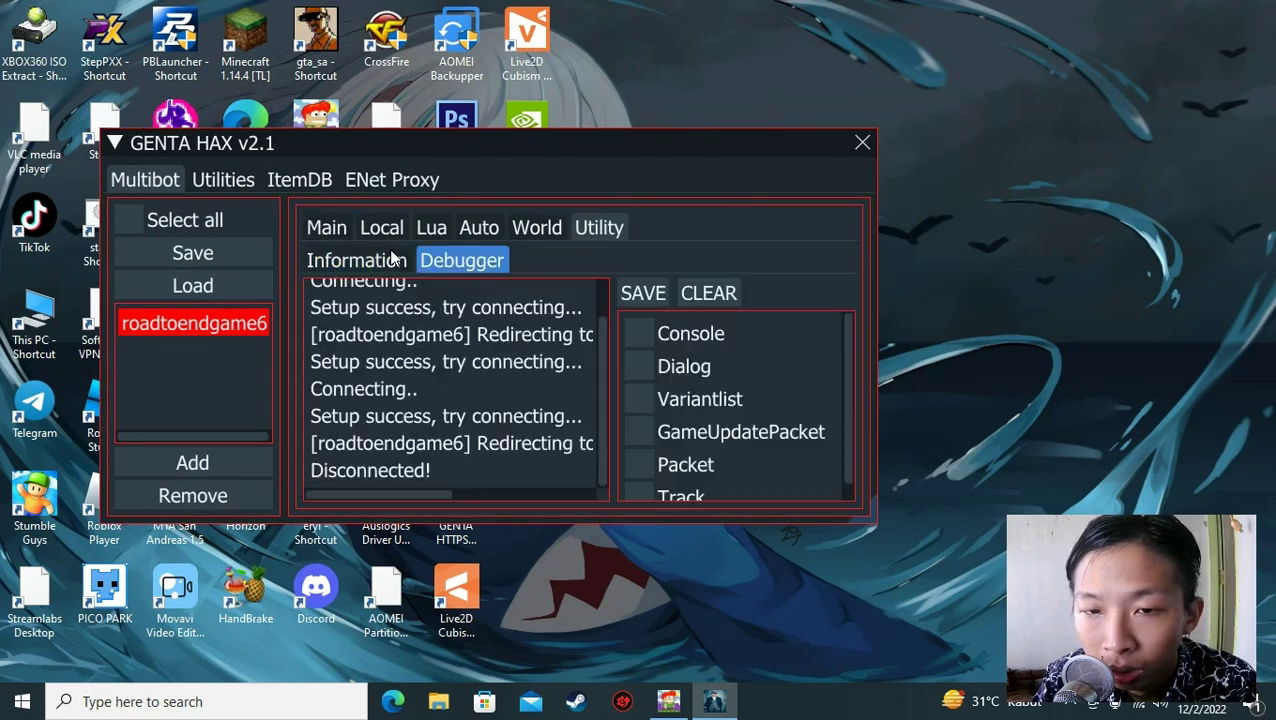
# Step: Check the bot's connection status on its main page and reposition the window
pyautogui.click(330, 228)
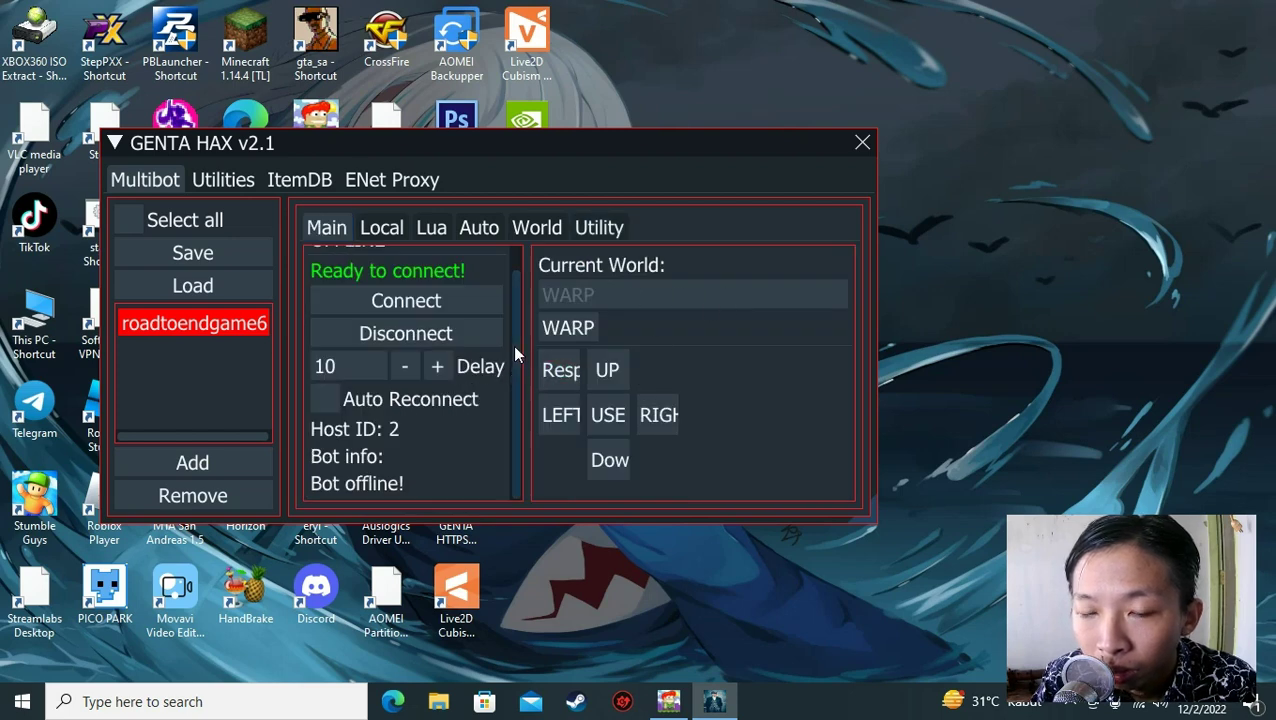
pyautogui.scroll(1, 500, 315)
pyautogui.moveTo(526, 139); pyautogui.dragTo(620, 133)
# Step: Compare the PNB and Collect automation settings of the ENet Proxy
pyautogui.click(480, 177)
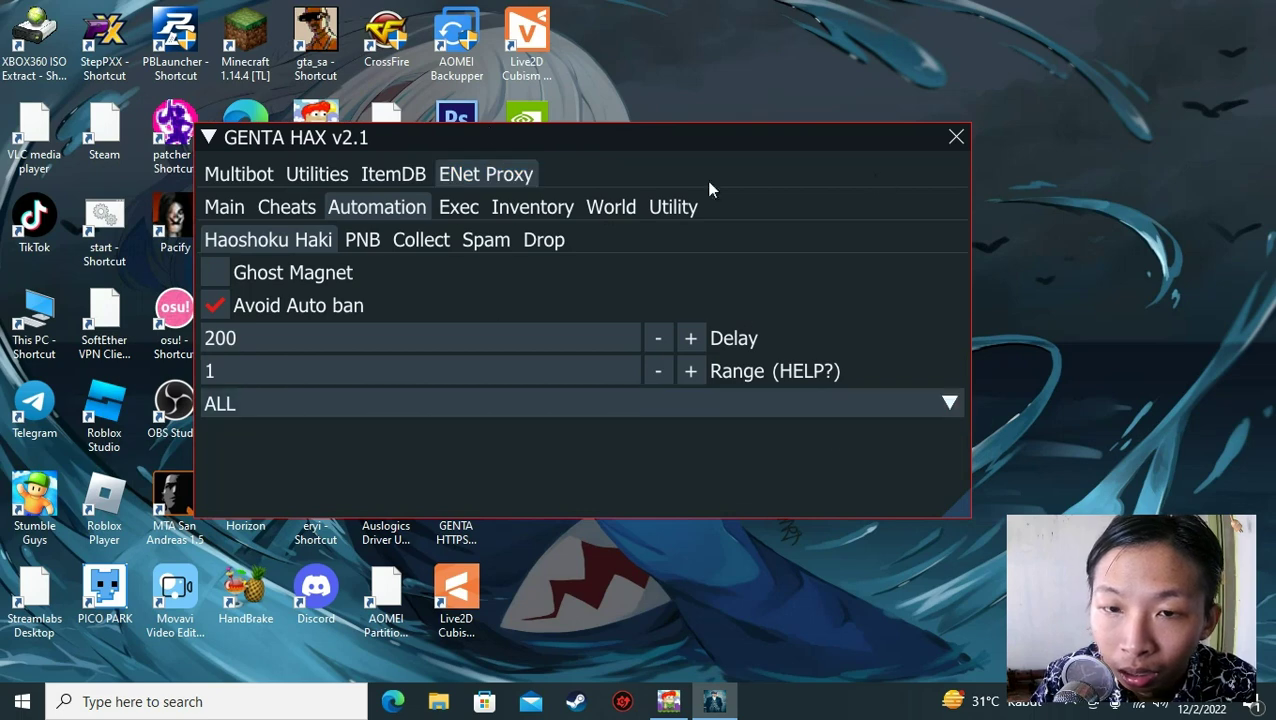
pyautogui.click(372, 241)
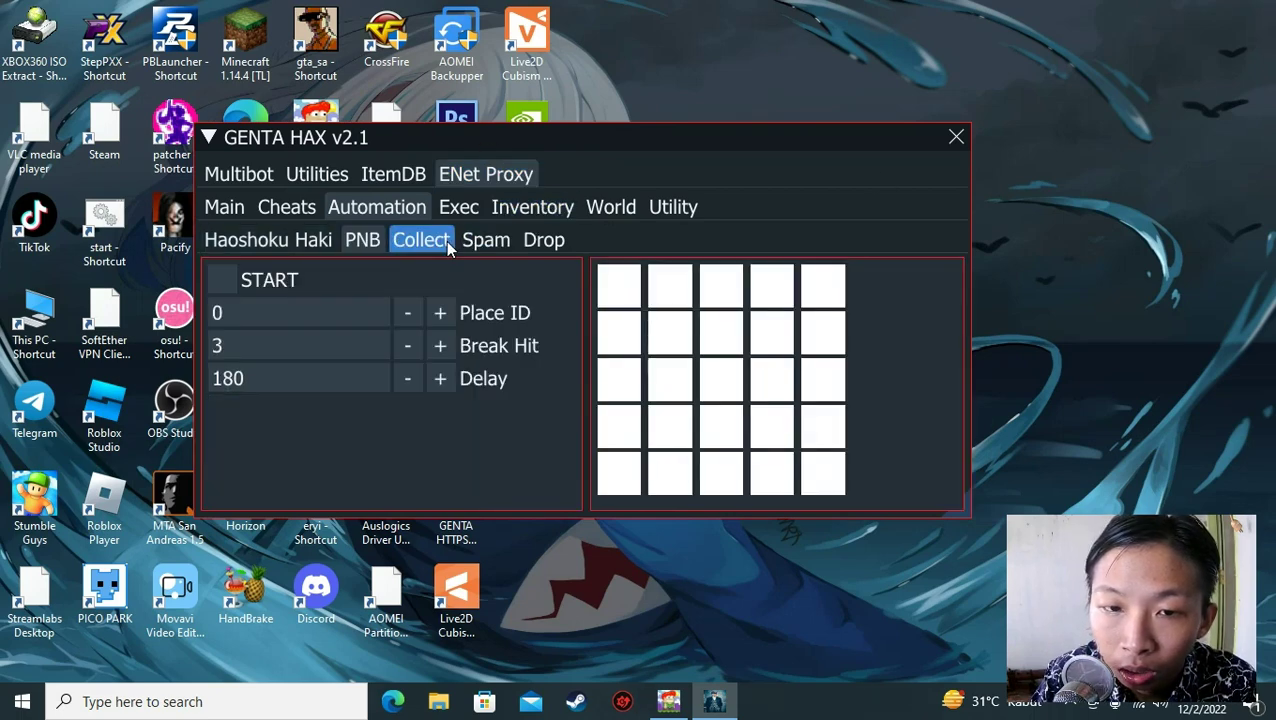
pyautogui.click(401, 241)
pyautogui.click(372, 241)
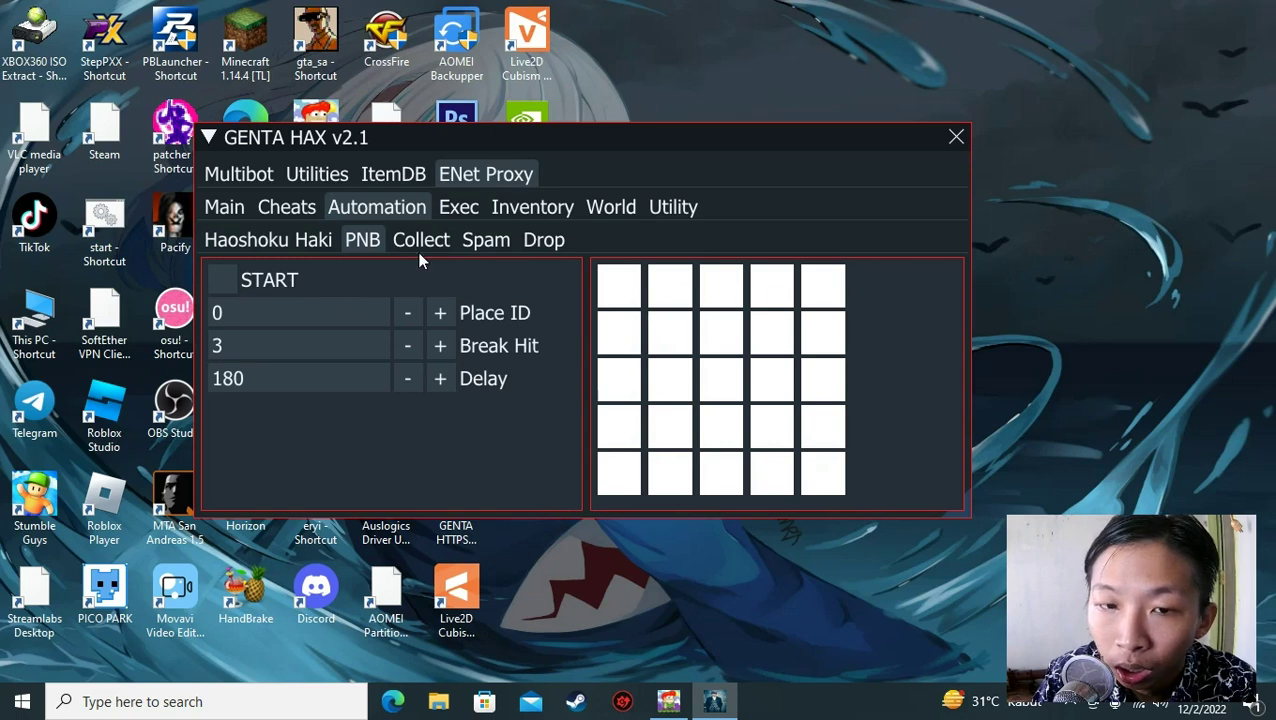
pyautogui.click(425, 242)
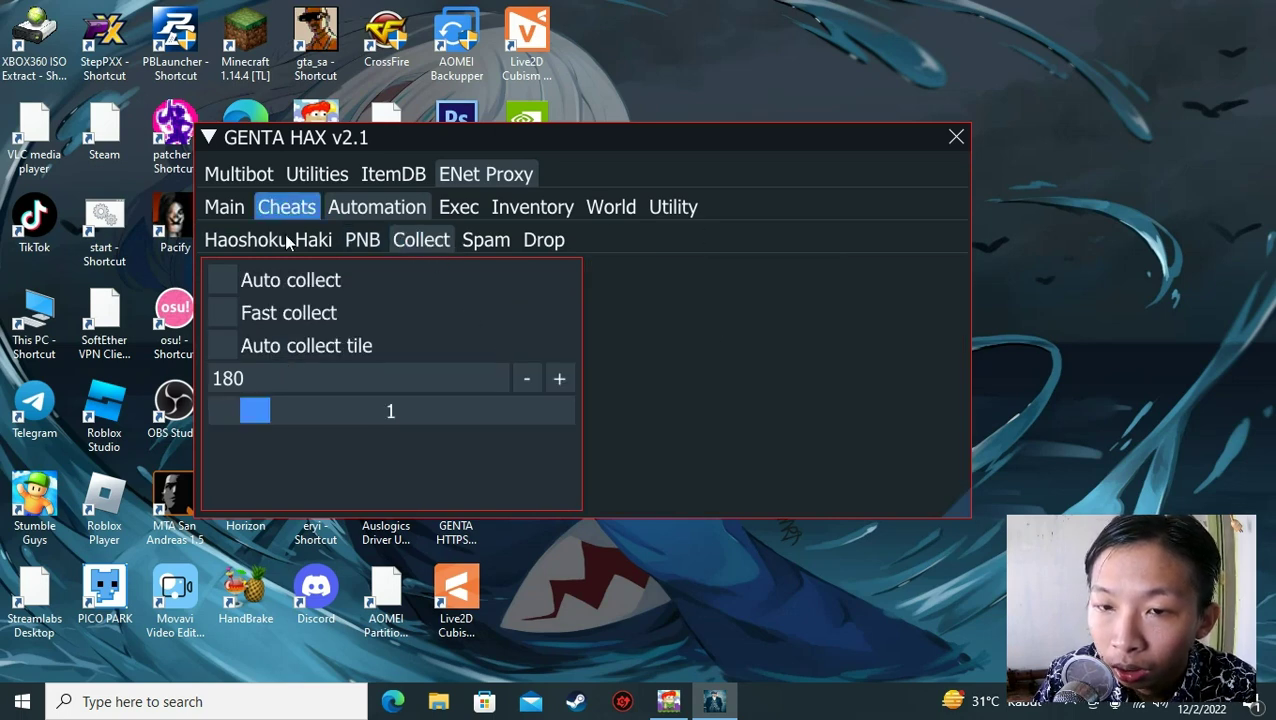
pyautogui.click(366, 243)
pyautogui.click(413, 238)
pyautogui.click(364, 243)
pyautogui.click(428, 243)
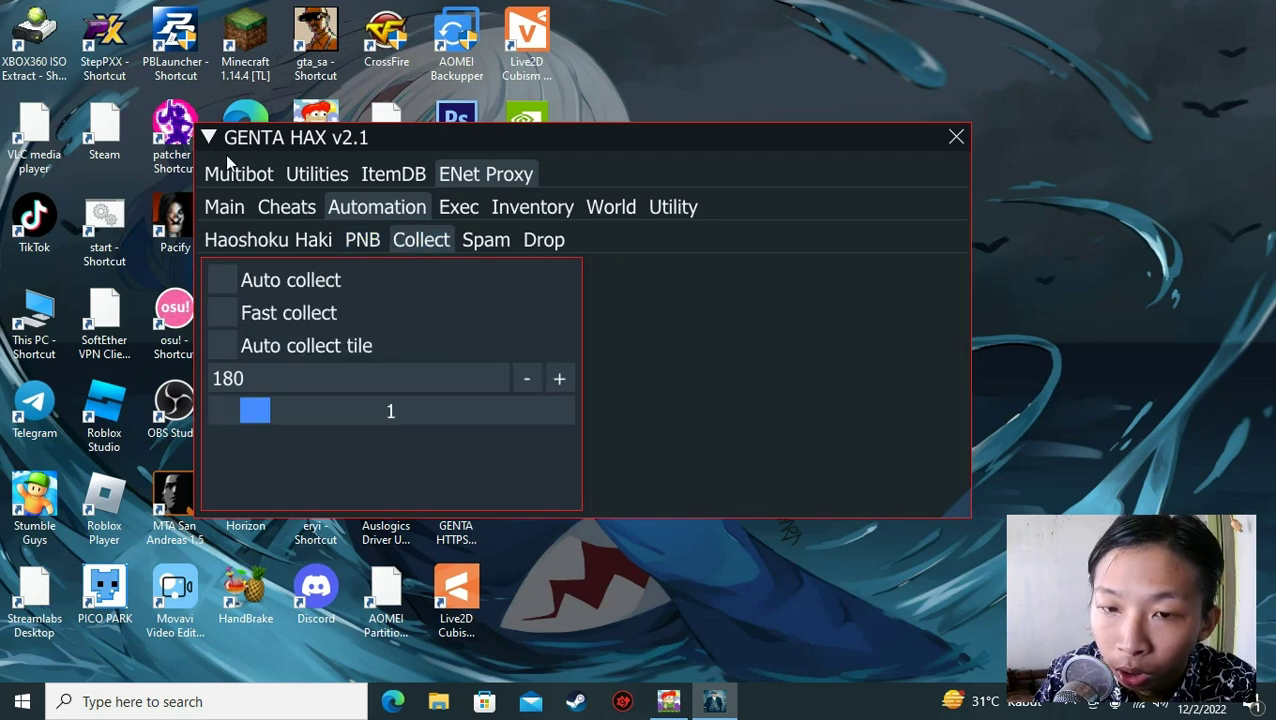
pyautogui.click(234, 172)
pyautogui.click(486, 174)
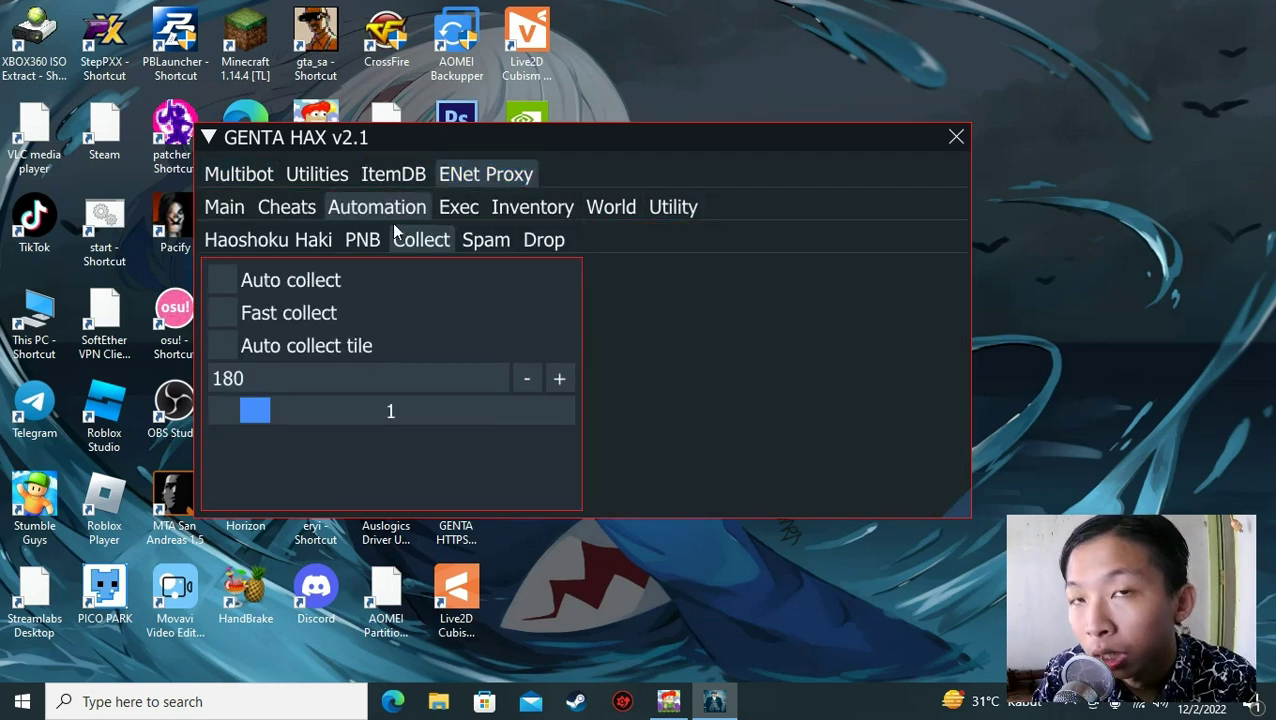
pyautogui.click(362, 240)
pyautogui.click(421, 240)
pyautogui.click(362, 240)
# Step: Look through the ENet Proxy's essential cheats and its main server settings
pyautogui.click(276, 206)
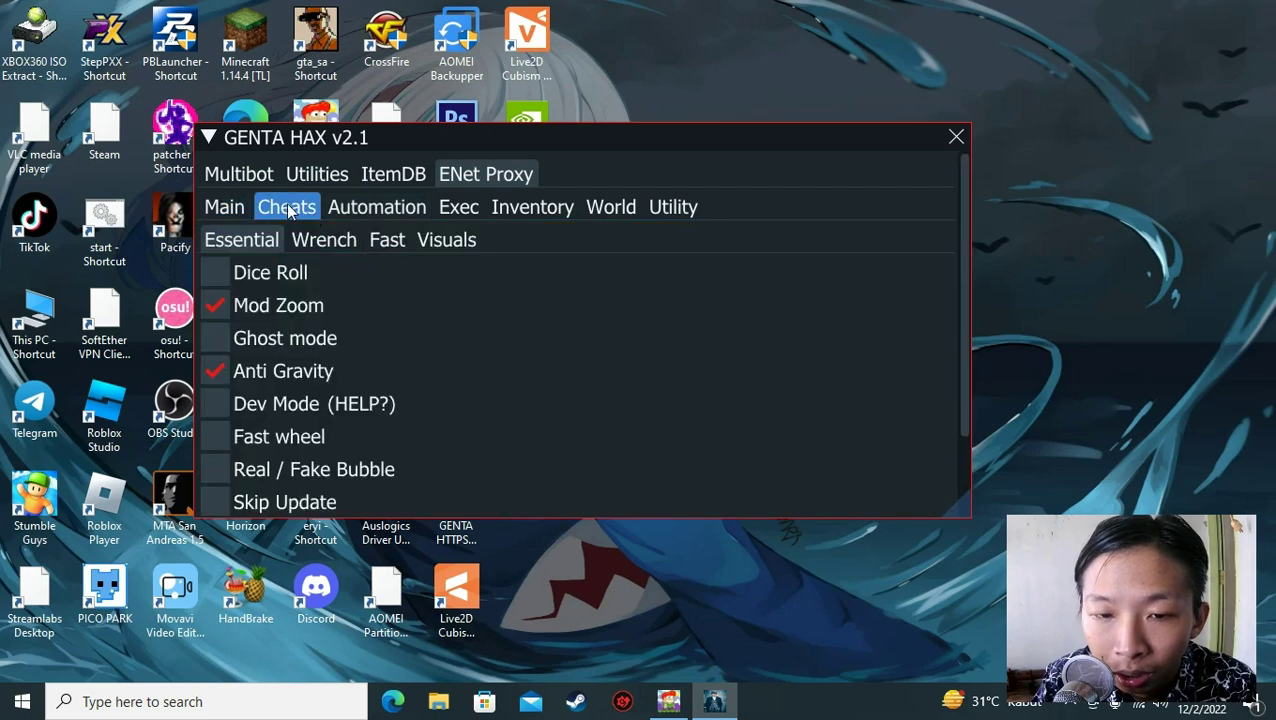
pyautogui.scroll(-2, 399, 428)
pyautogui.scroll(2, 399, 428)
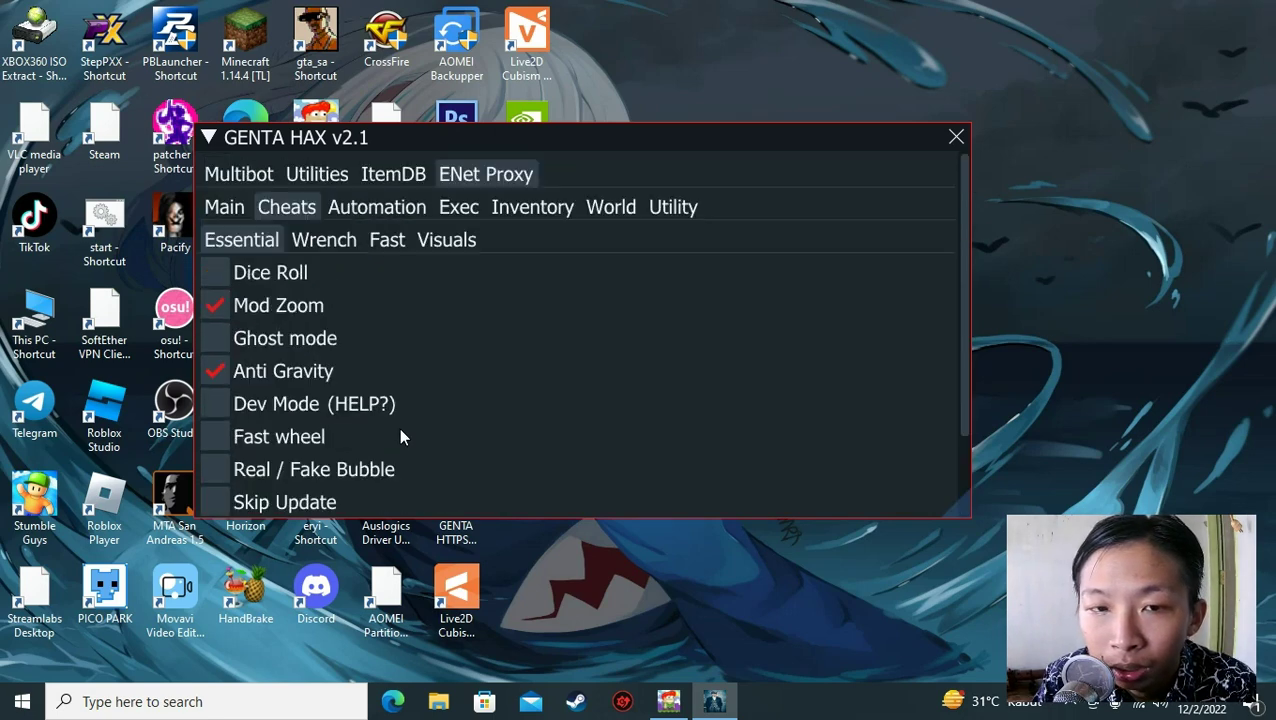
pyautogui.click(239, 216)
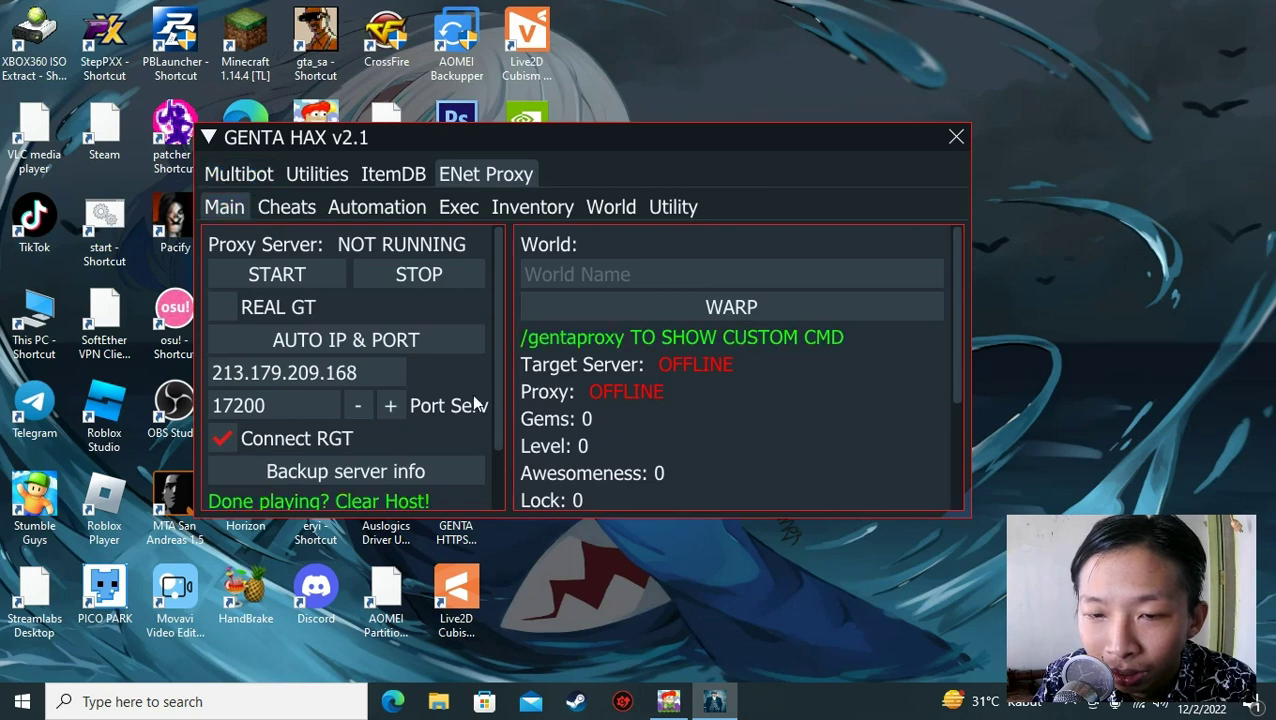
pyautogui.scroll(-1, 485, 486)
pyautogui.scroll(1, 488, 495)
pyautogui.scroll(-4, 490, 476)
pyautogui.scroll(4, 389, 253)
# Step: Return to the multibot view and review the bot's debugger log from its first entries
pyautogui.click(262, 176)
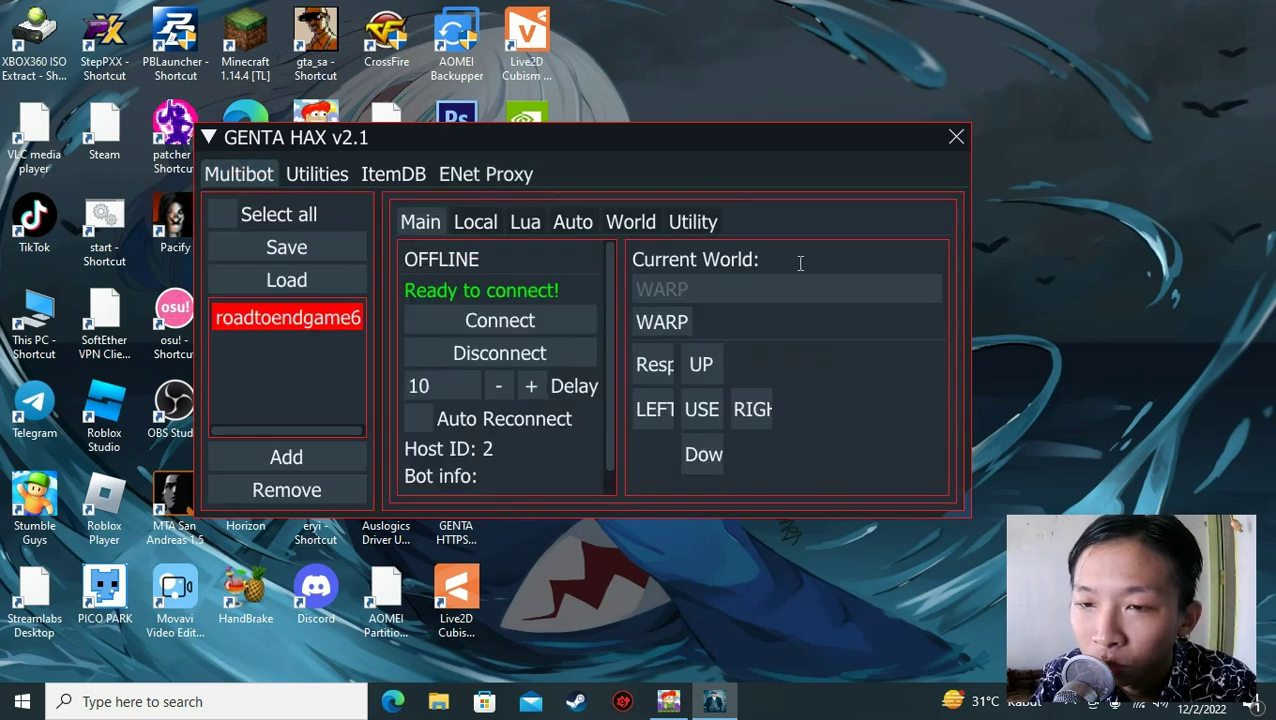
pyautogui.click(648, 223)
pyautogui.click(690, 222)
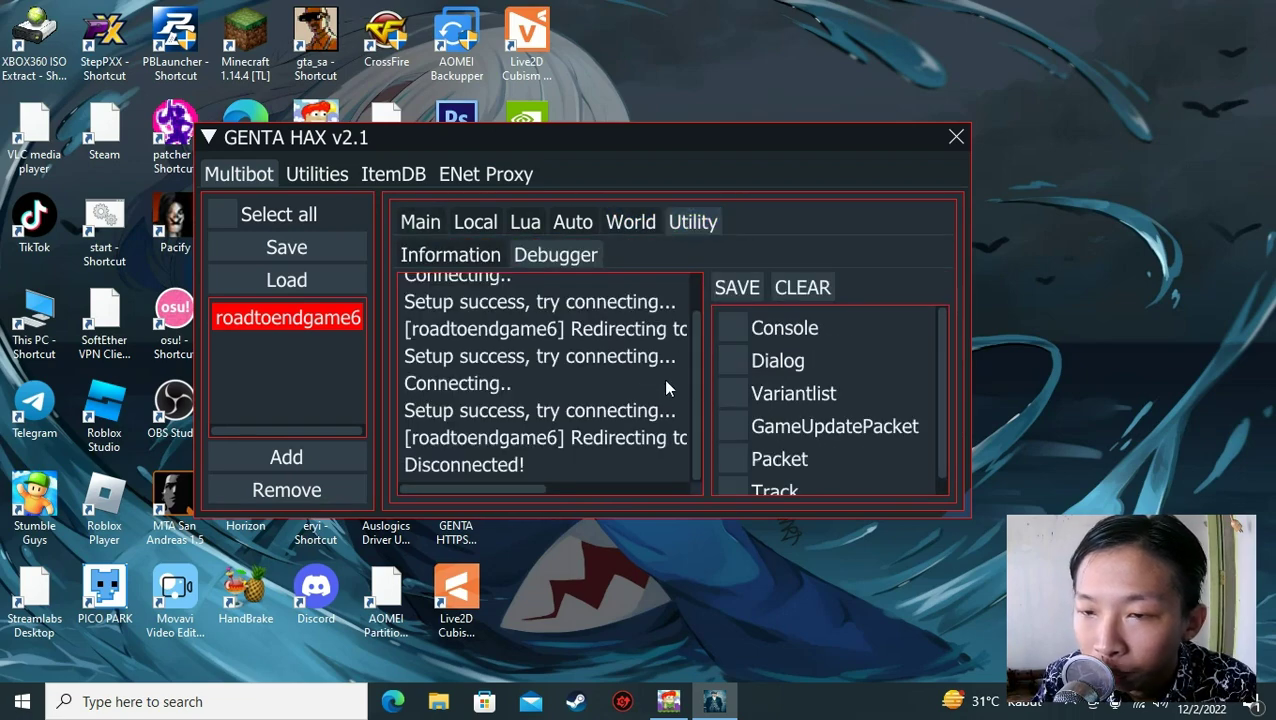
pyautogui.scroll(1, 695, 370)
pyautogui.moveTo(720, 398)
pyautogui.mouseDown()
pyautogui.moveTo(725, 506)
pyautogui.moveTo(727, 378)
pyautogui.mouseUp()
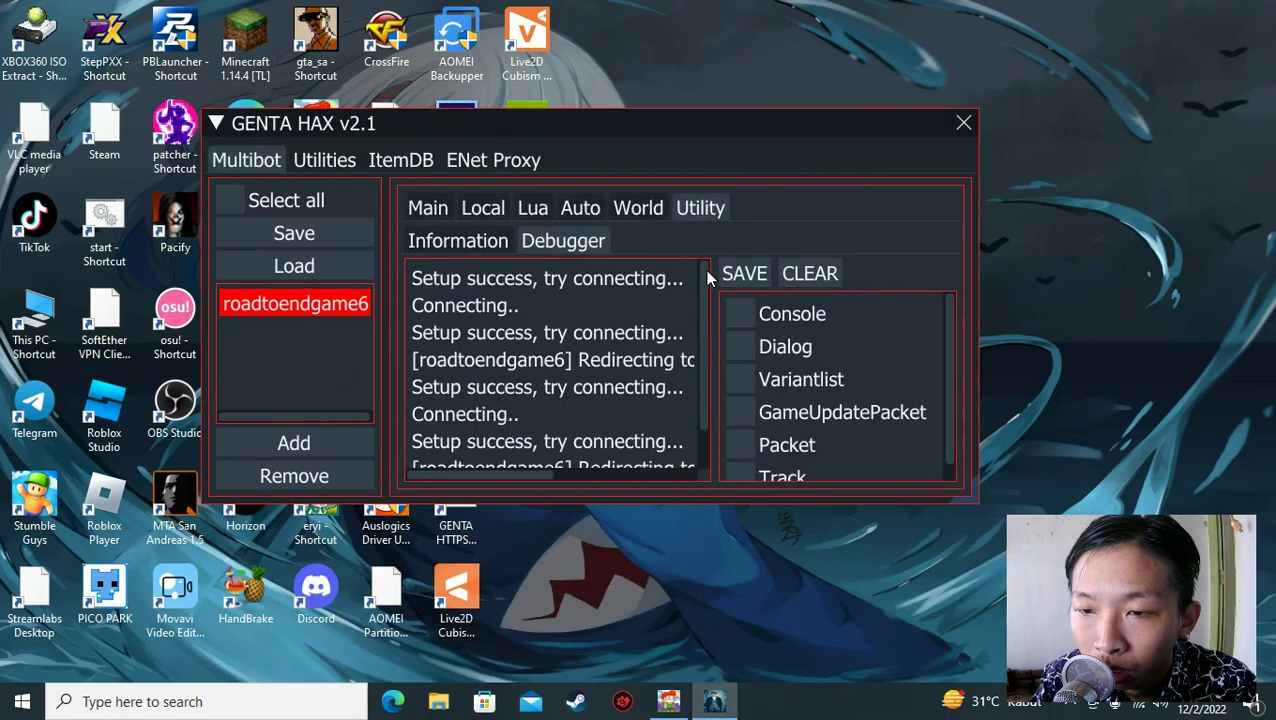
# Step: Review the bot's debugger log down to its last entries, and close GENTA HAX
pyautogui.scroll(-1, 698, 322)
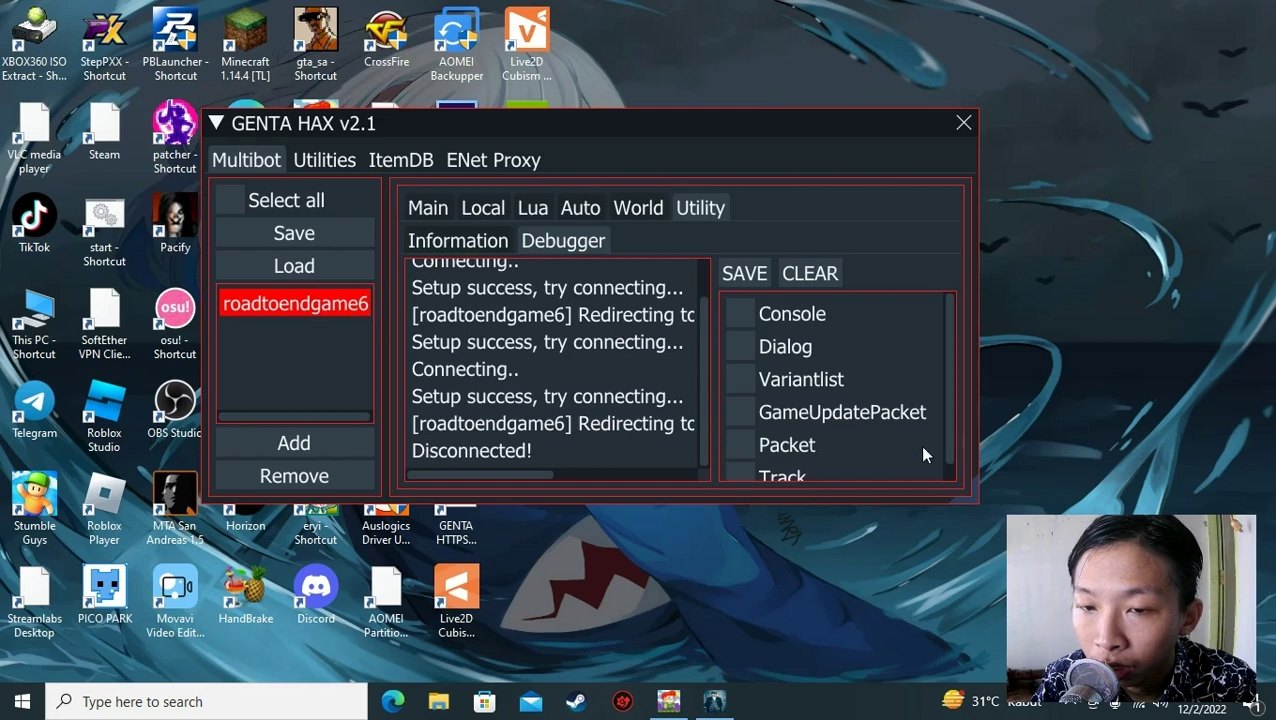
pyautogui.moveTo(705, 381); pyautogui.dragTo(712, 441)
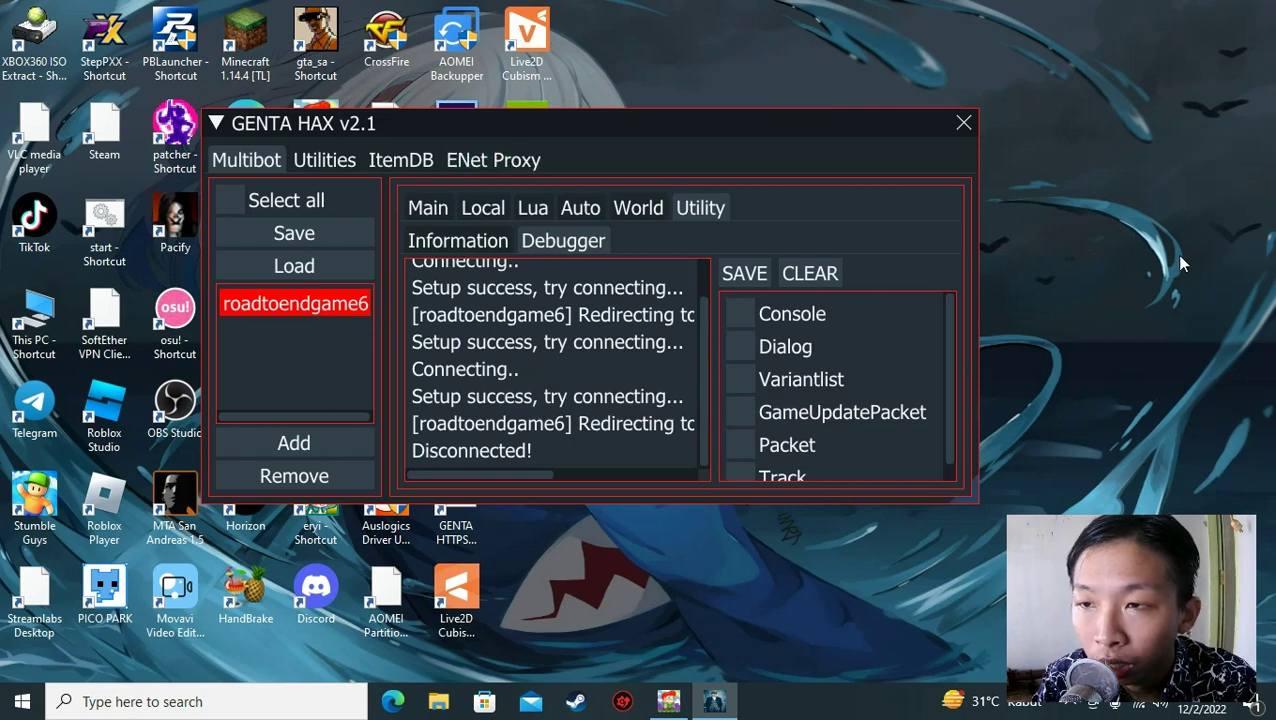
pyautogui.click(436, 207)
pyautogui.click(963, 122)
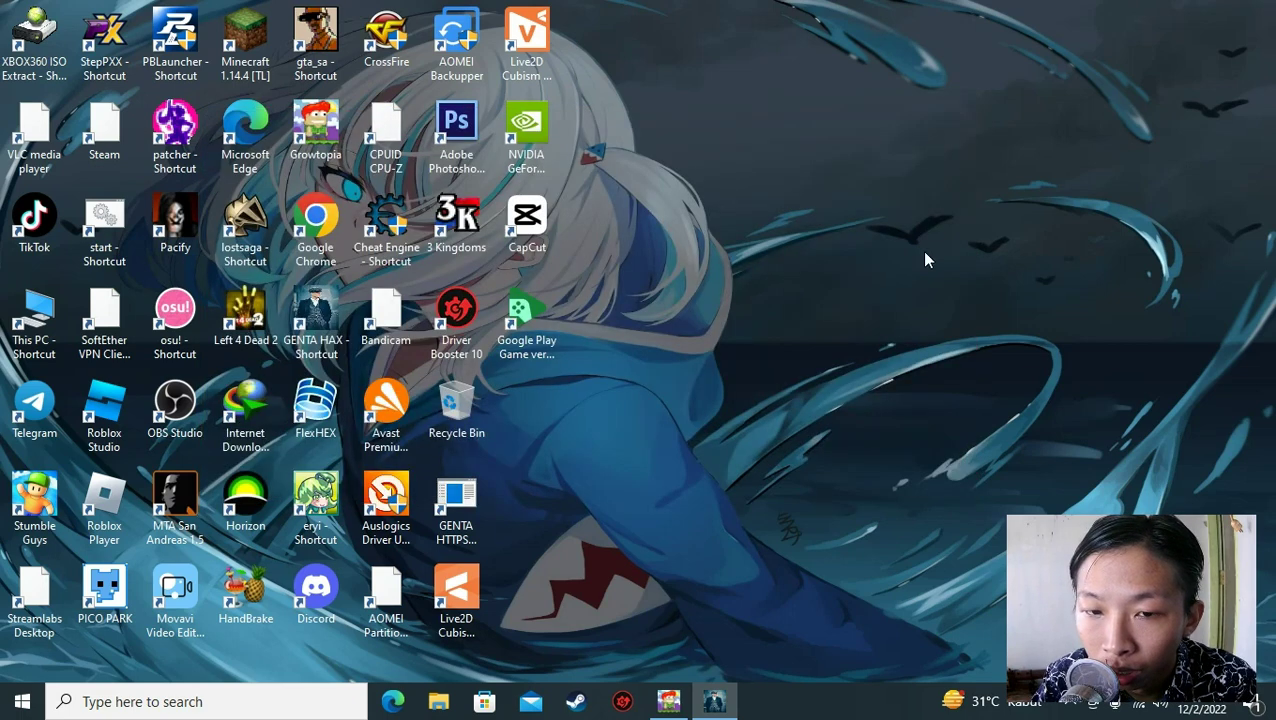
# Step: Relaunch GENTA HAX from its desktop shortcut with administrator rights
pyautogui.doubleClick(338, 326)
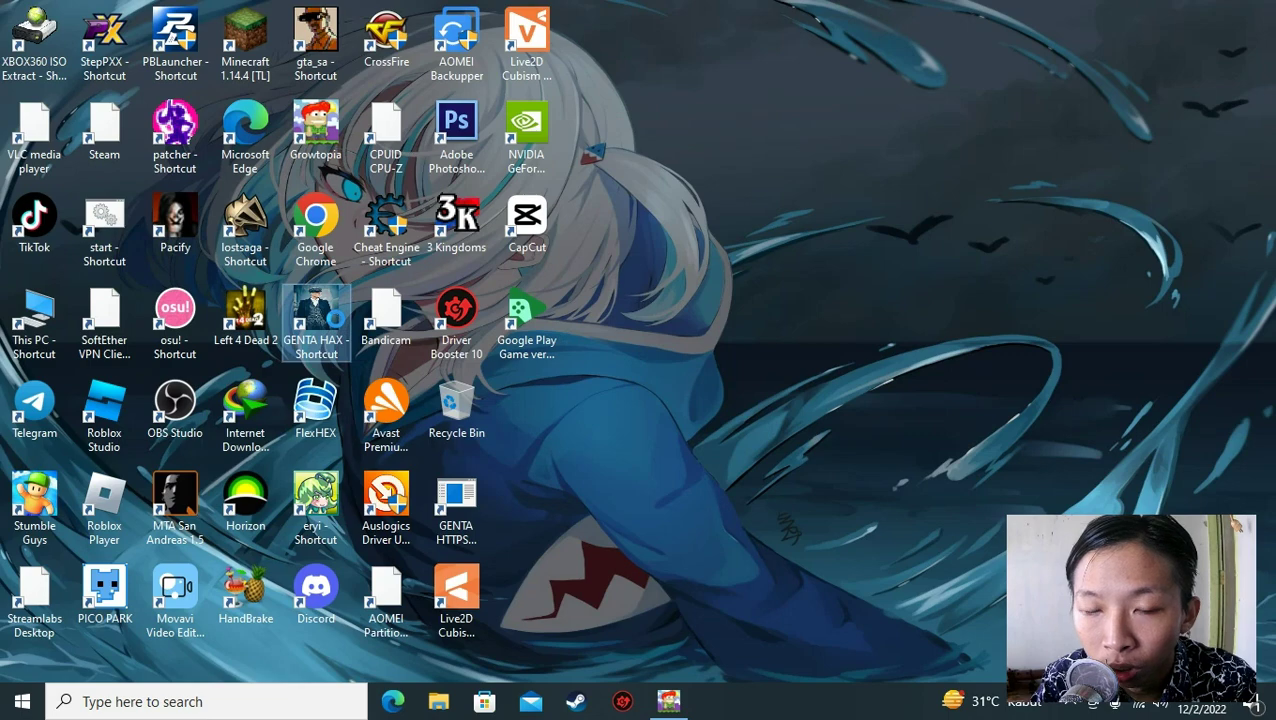
pyautogui.rightClick(332, 305)
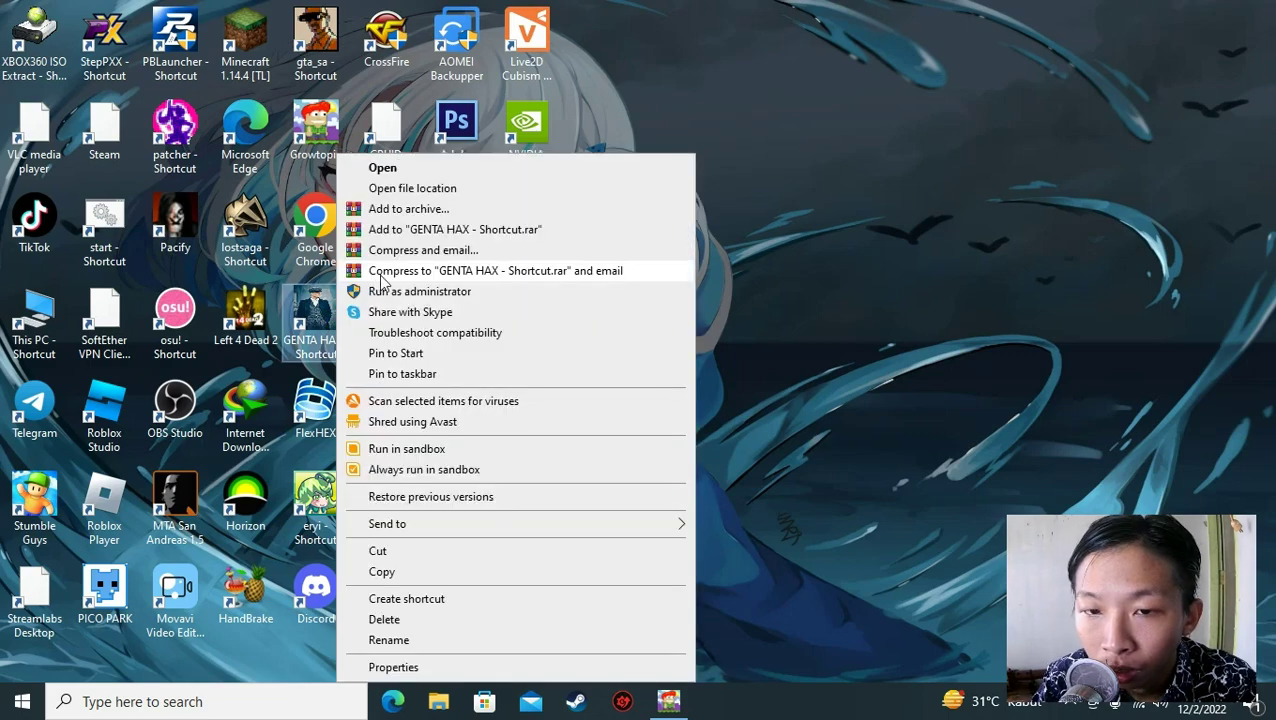
pyautogui.click(412, 289)
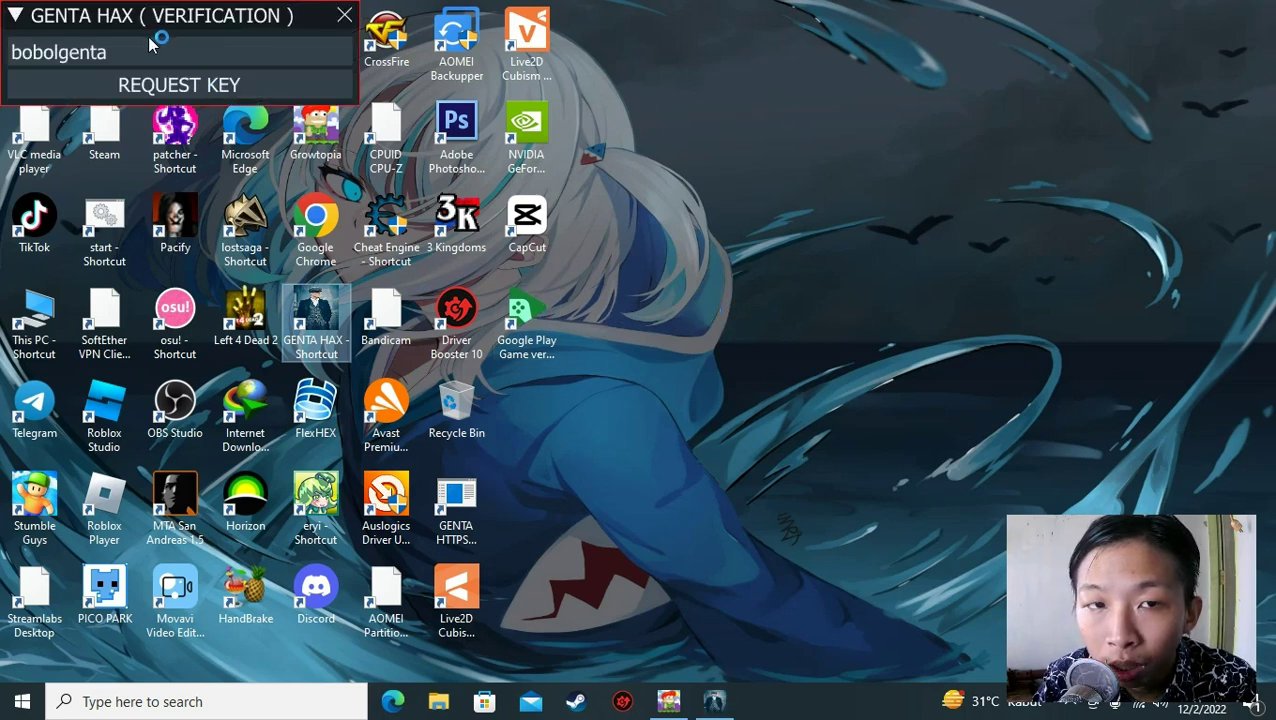
# Step: Move the GENTA HAX verification window near the centre of the desktop
pyautogui.moveTo(362, 95); pyautogui.dragTo(588, 172)
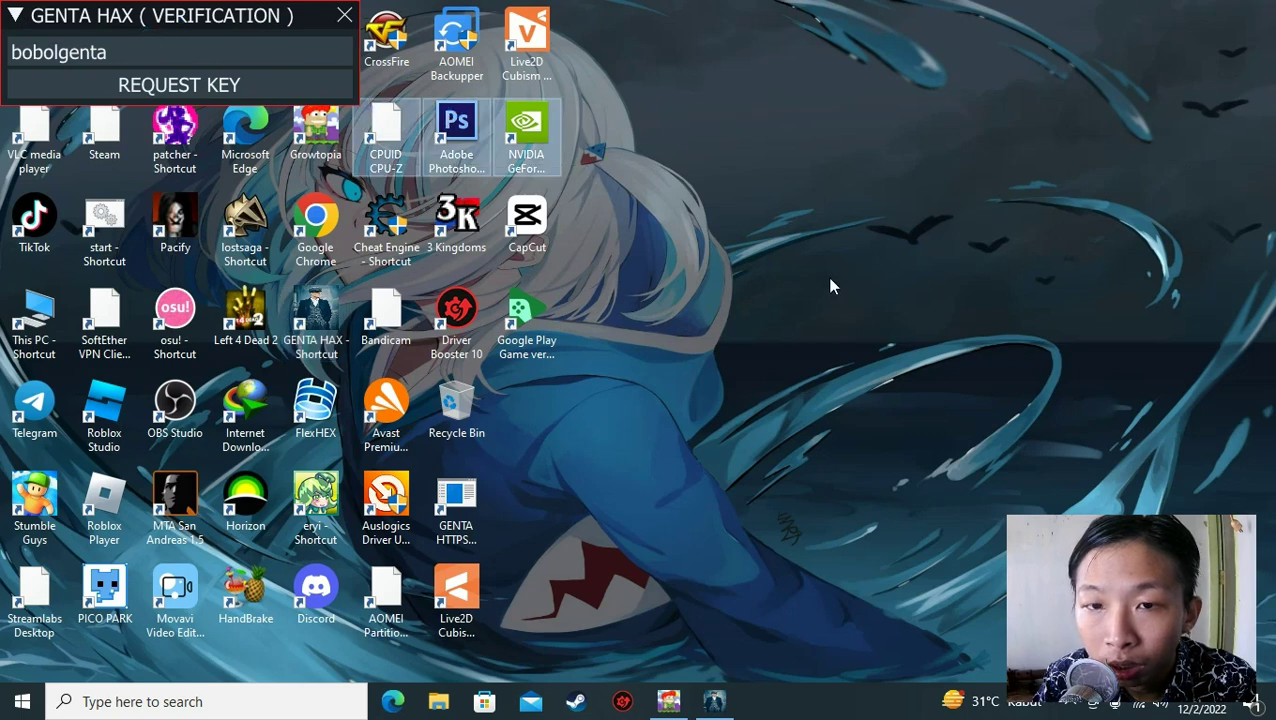
pyautogui.click(764, 293)
pyautogui.moveTo(114, 33); pyautogui.dragTo(600, 241)
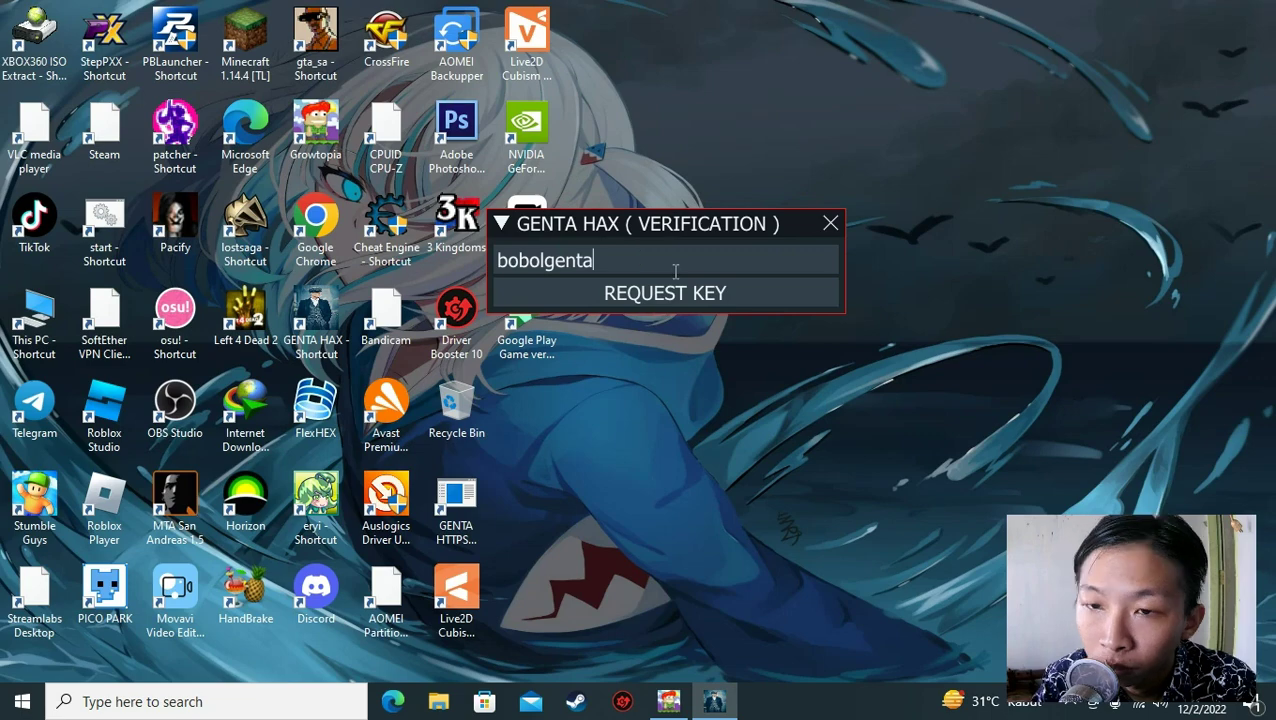
pyautogui.moveTo(652, 228); pyautogui.dragTo(531, 230)
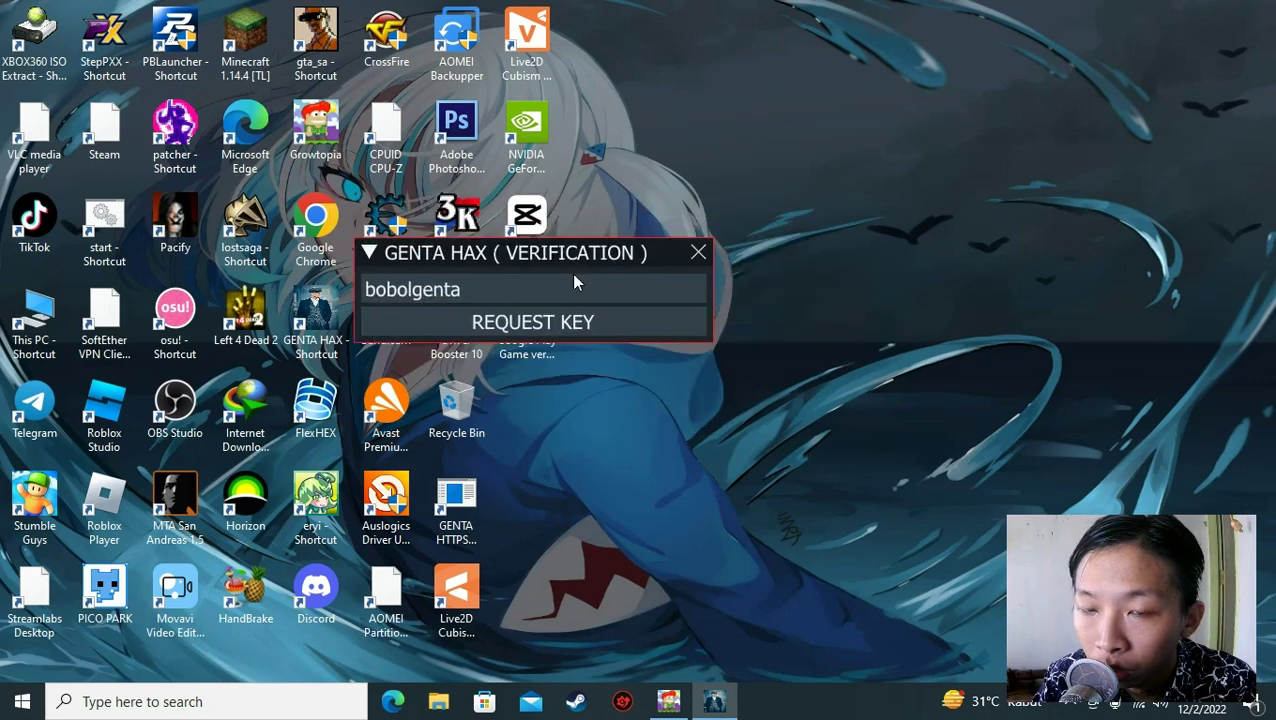
pyautogui.moveTo(584, 274); pyautogui.dragTo(610, 250)
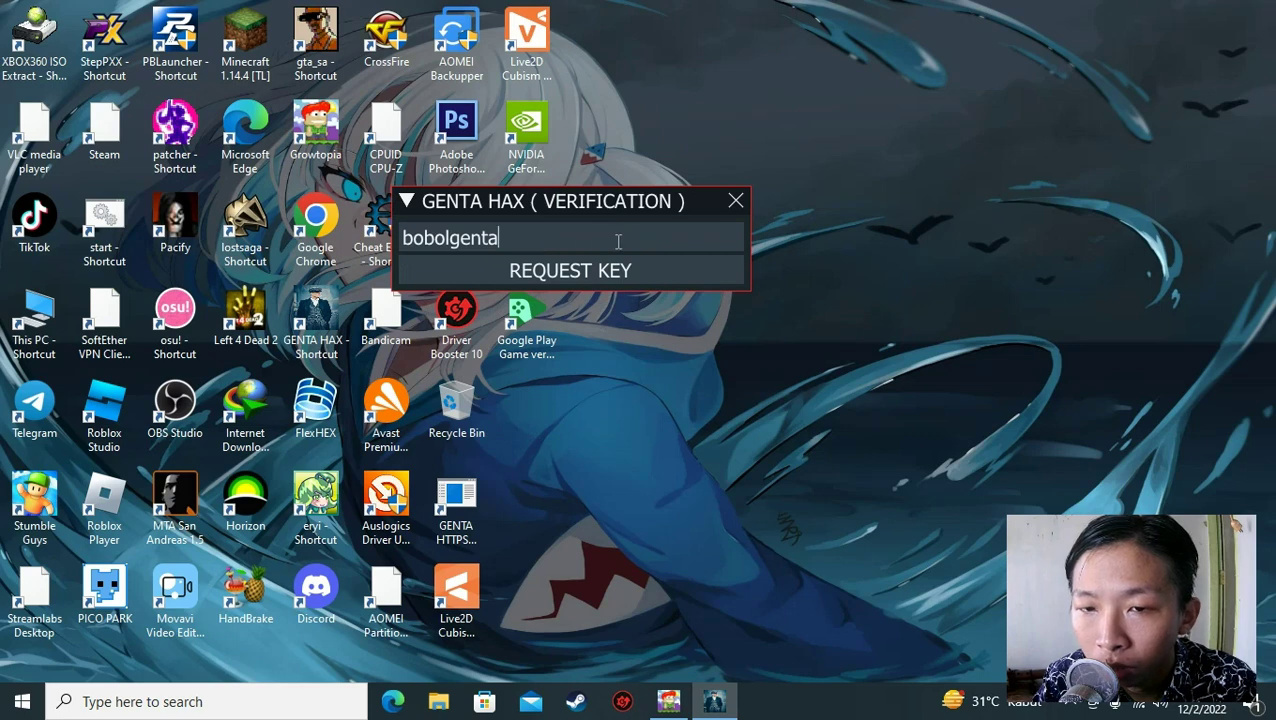
pyautogui.doubleClick(428, 241)
pyautogui.click(456, 250)
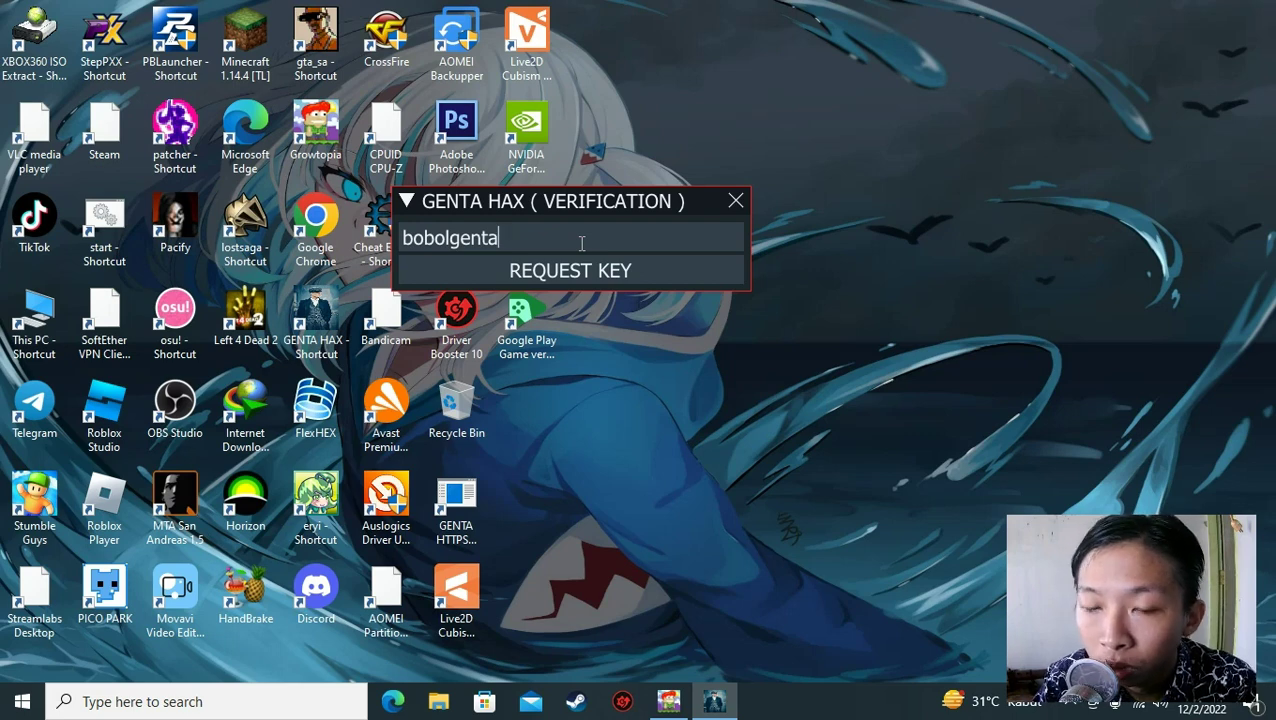
pyautogui.moveTo(581, 243); pyautogui.dragTo(398, 248)
pyautogui.click(520, 241)
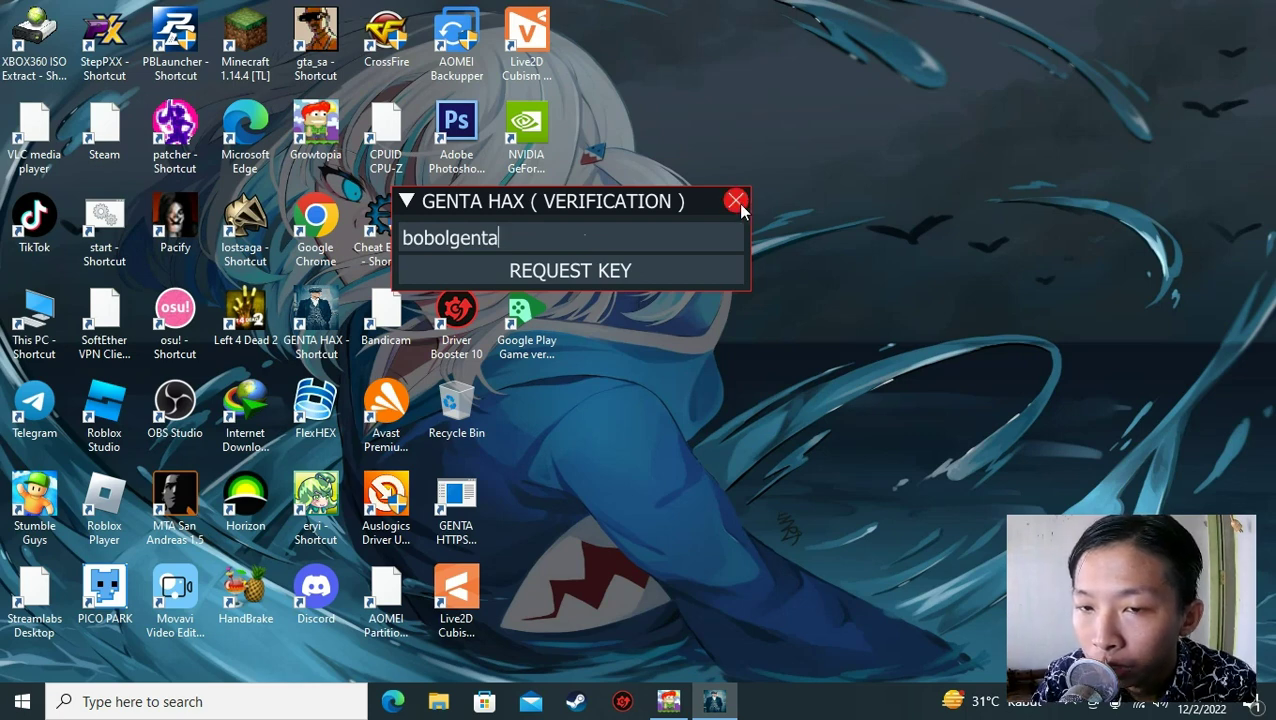
pyautogui.moveTo(612, 202)
pyautogui.mouseDown()
pyautogui.moveTo(707, 185)
pyautogui.moveTo(733, 218)
pyautogui.moveTo(595, 218)
pyautogui.mouseUp()
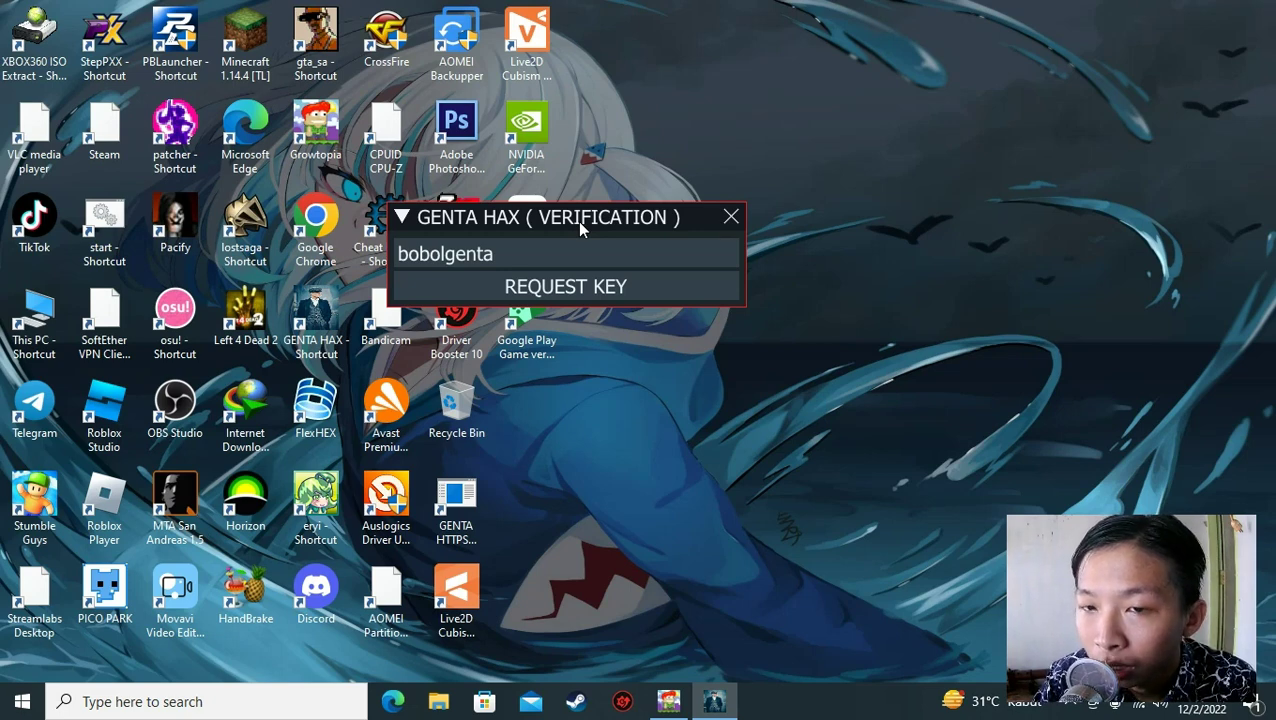
pyautogui.click(545, 257)
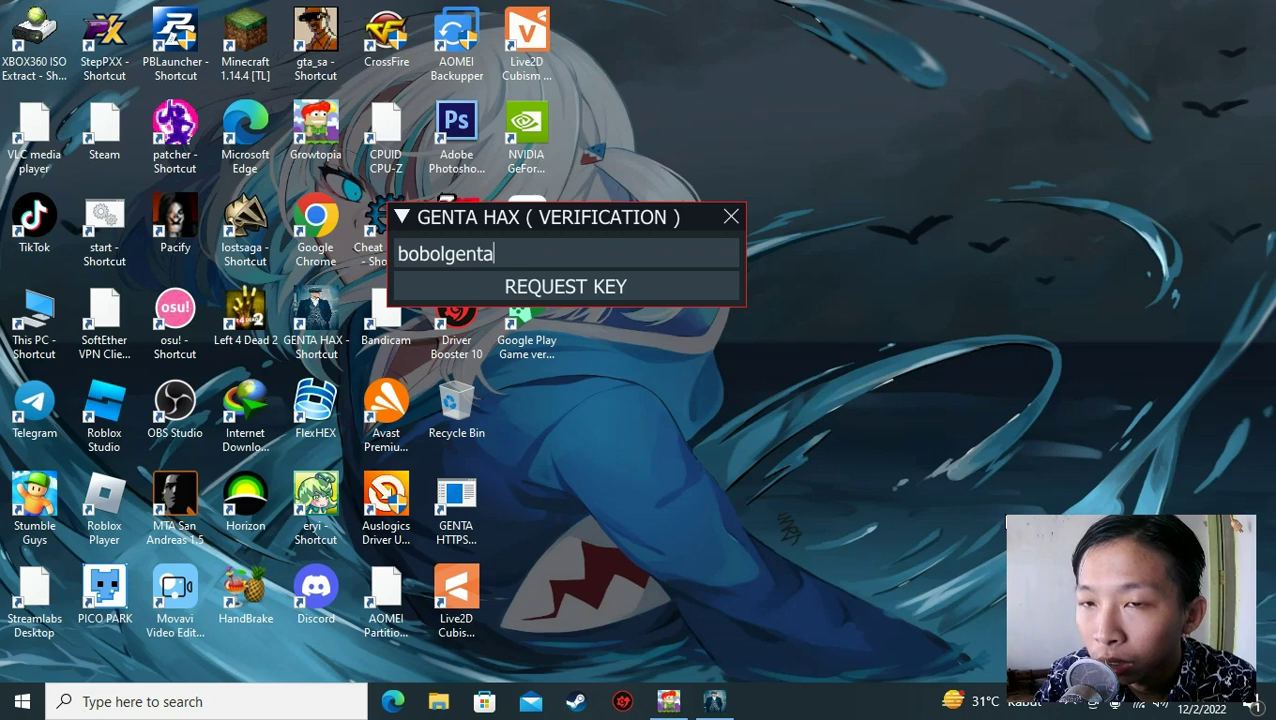
# Step: Switch to Discord's report channel in GENTA COMMUNITY and reposition the verification window over the chat
pyautogui.click(1070, 705)
pyautogui.click(778, 548)
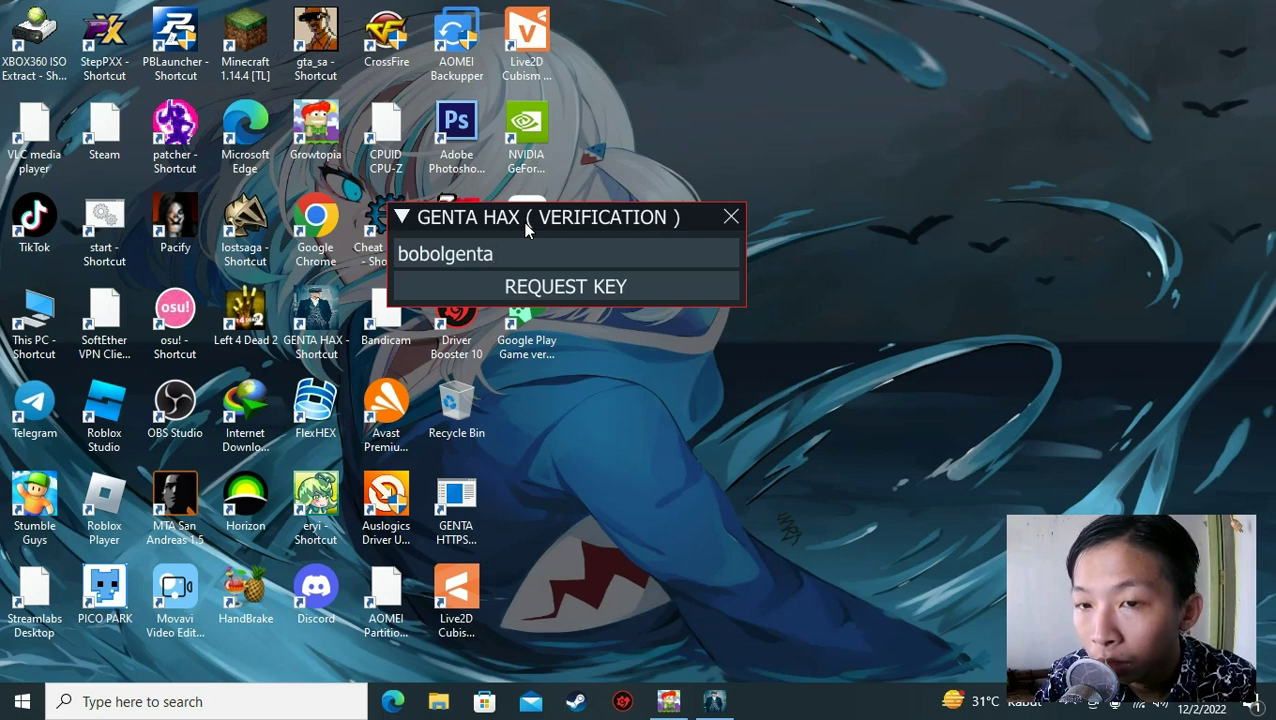
pyautogui.moveTo(527, 228); pyautogui.dragTo(635, 238)
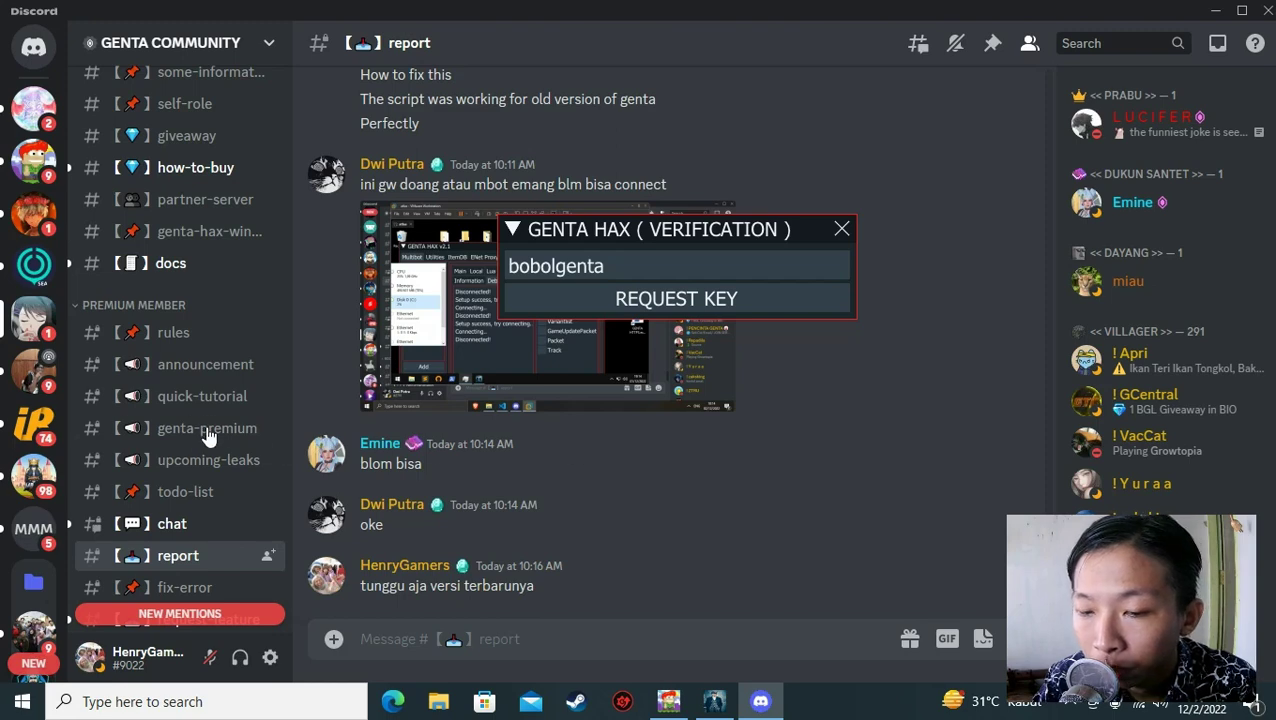
pyautogui.click(760, 704)
pyautogui.click(760, 704)
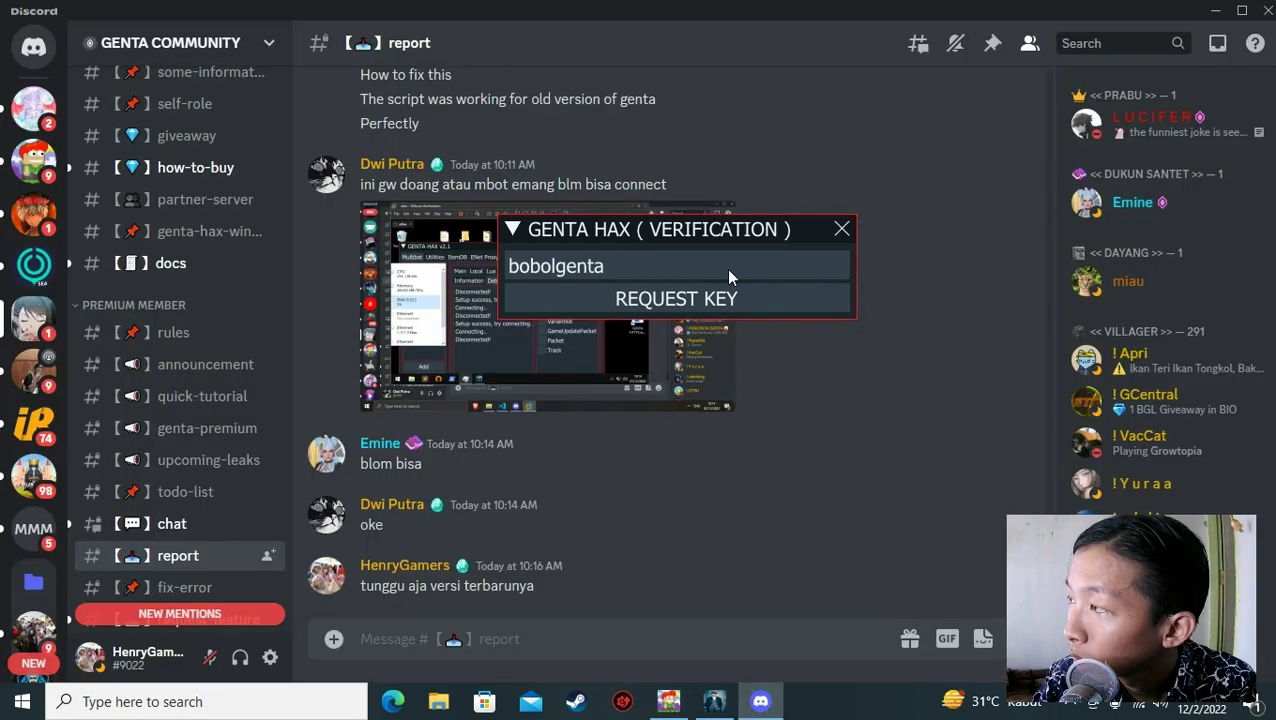
pyautogui.click(676, 266)
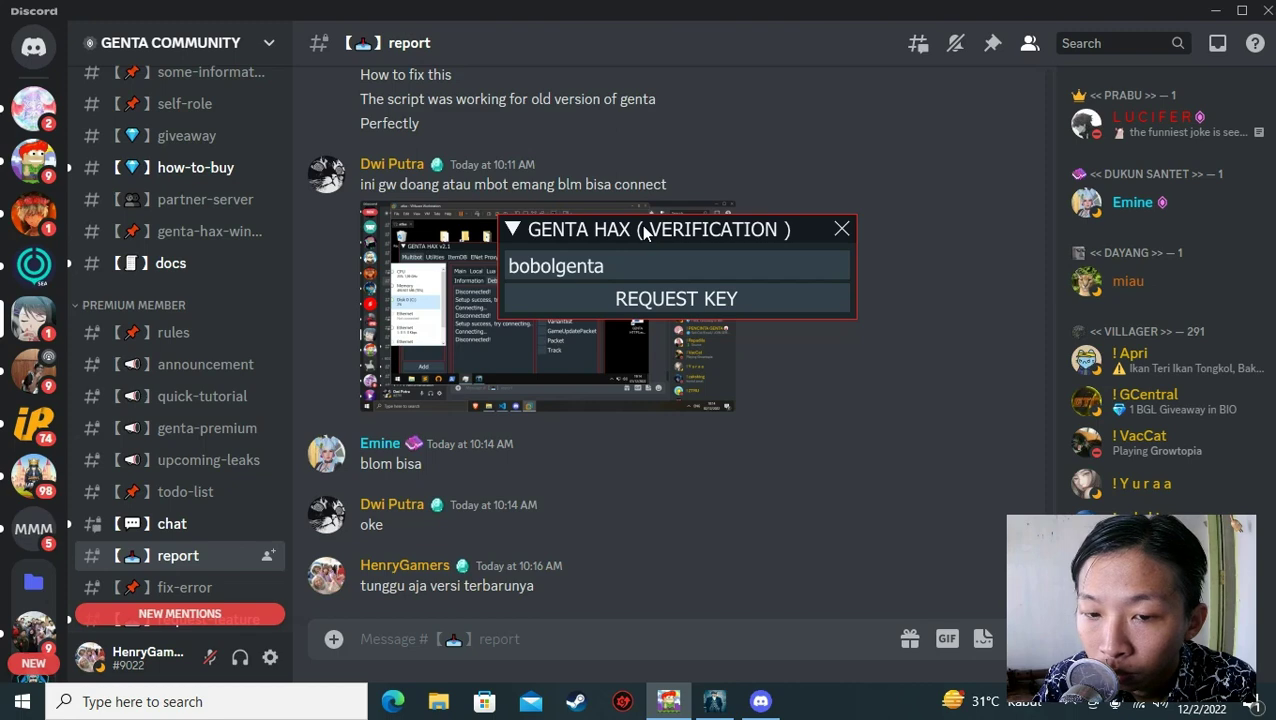
pyautogui.moveTo(645, 232); pyautogui.dragTo(598, 286)
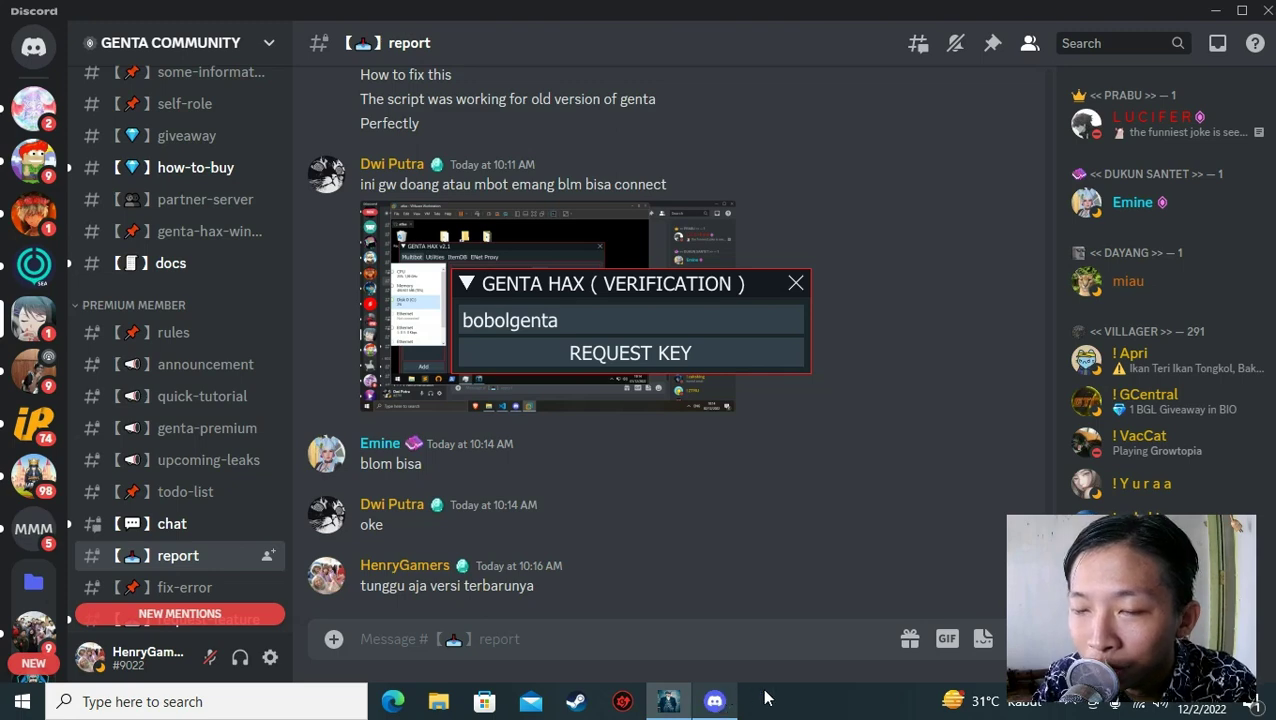
pyautogui.moveTo(638, 8)
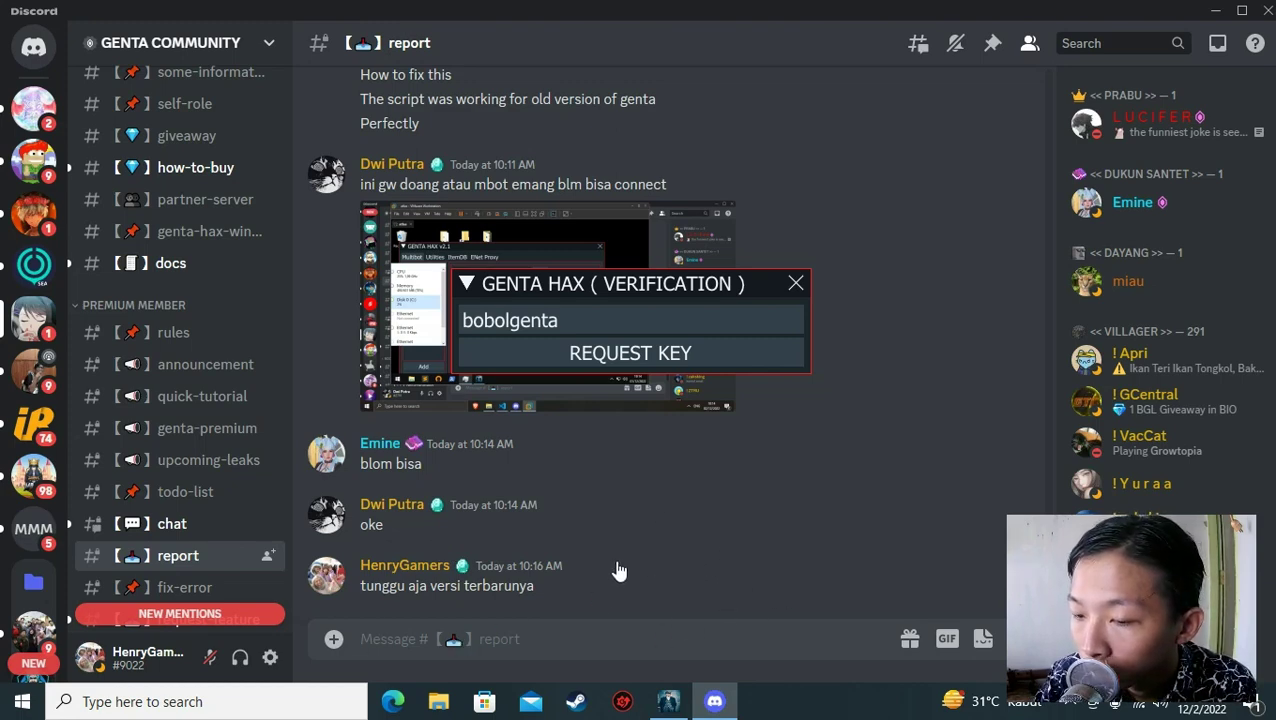
pyautogui.click(1064, 710)
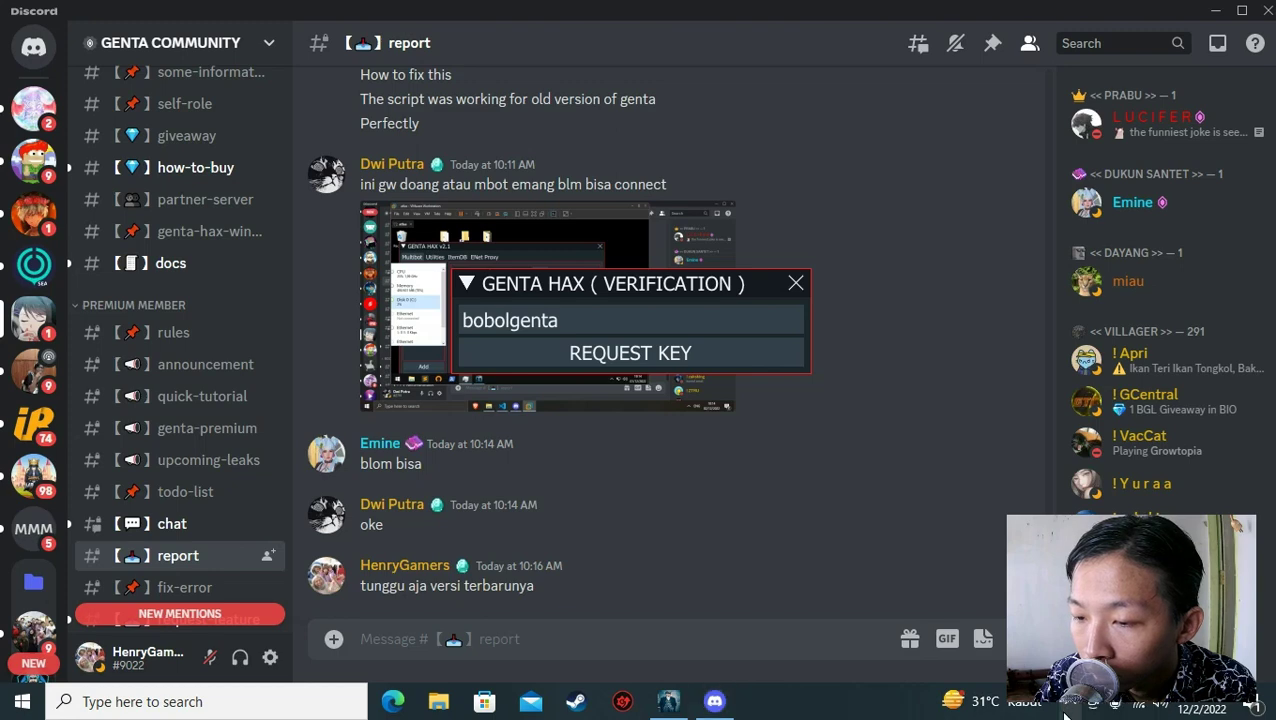
pyautogui.click(714, 701)
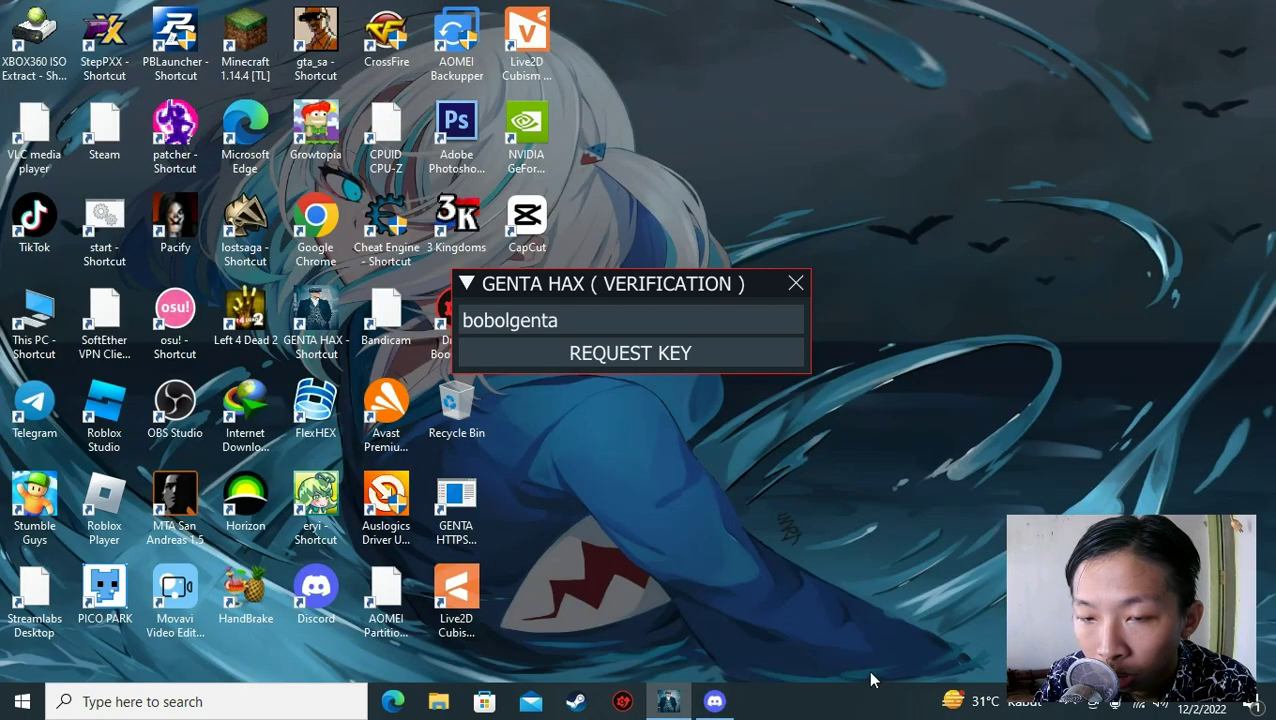
pyautogui.click(714, 701)
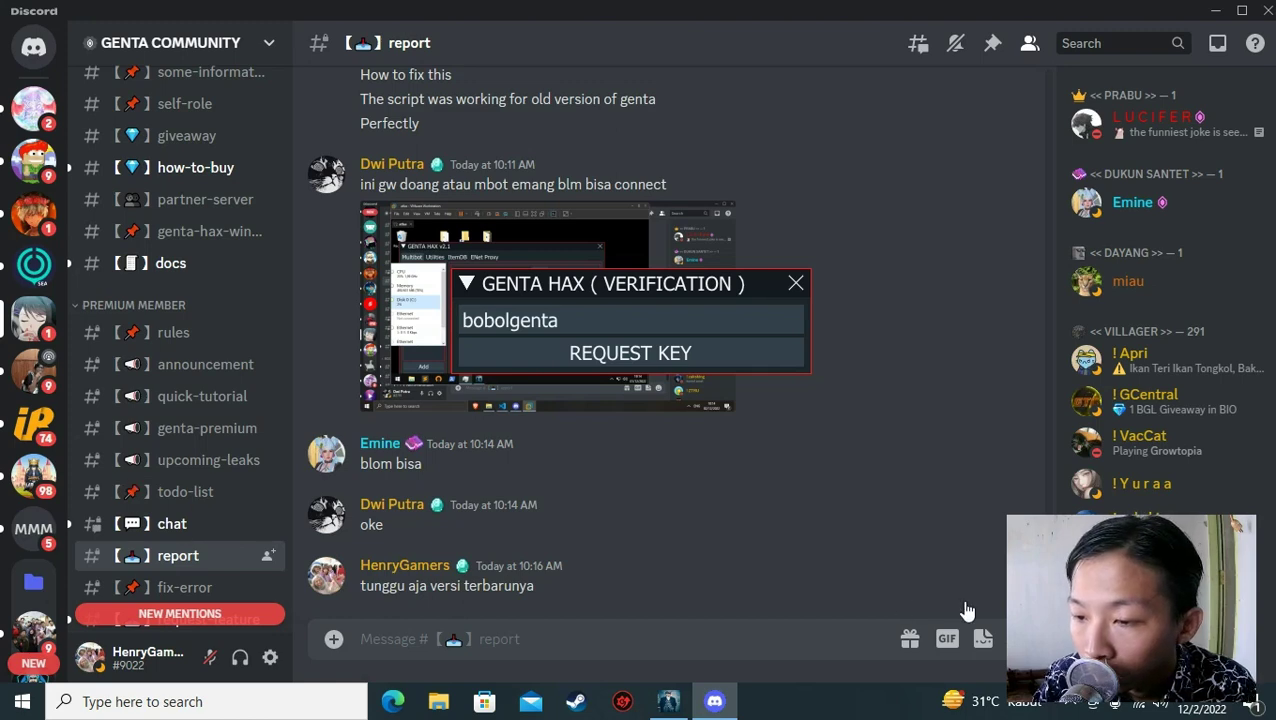
pyautogui.click(1066, 712)
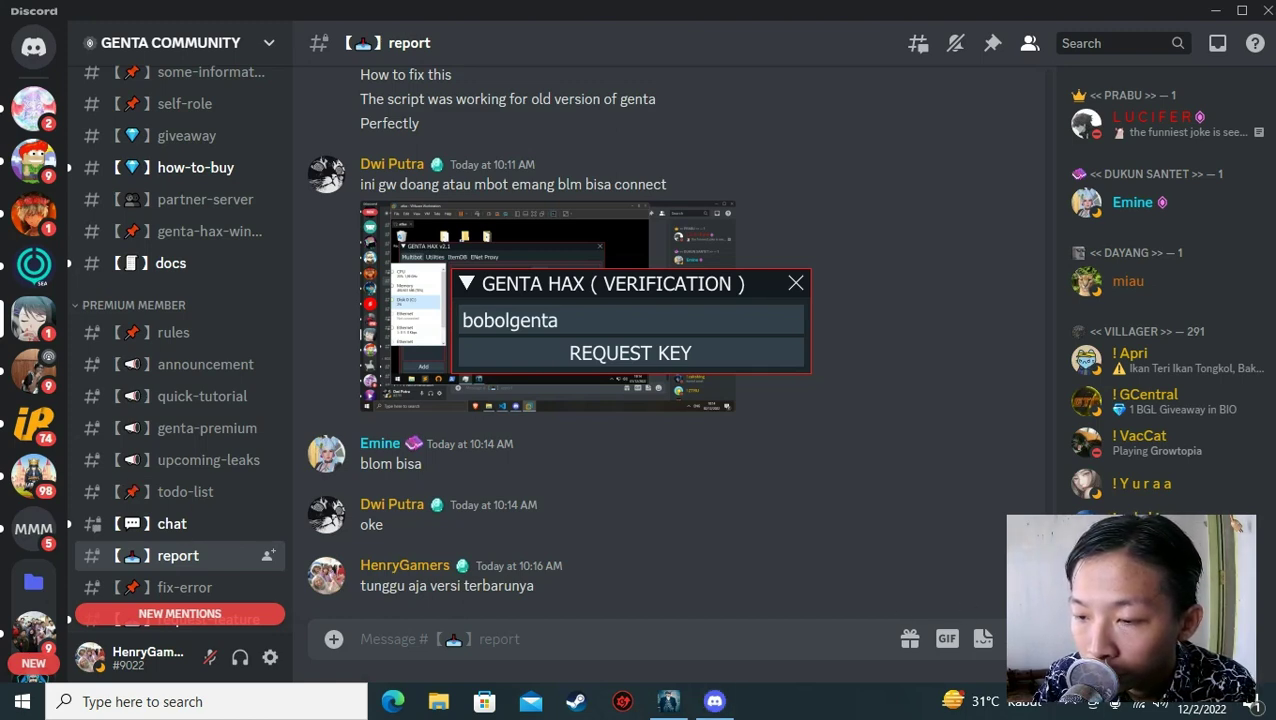
# Step: Open the genta-premium channel and move the verification window clear of the GENTA_HAX.rar attachment in the v2.1 release post
pyautogui.click(207, 427)
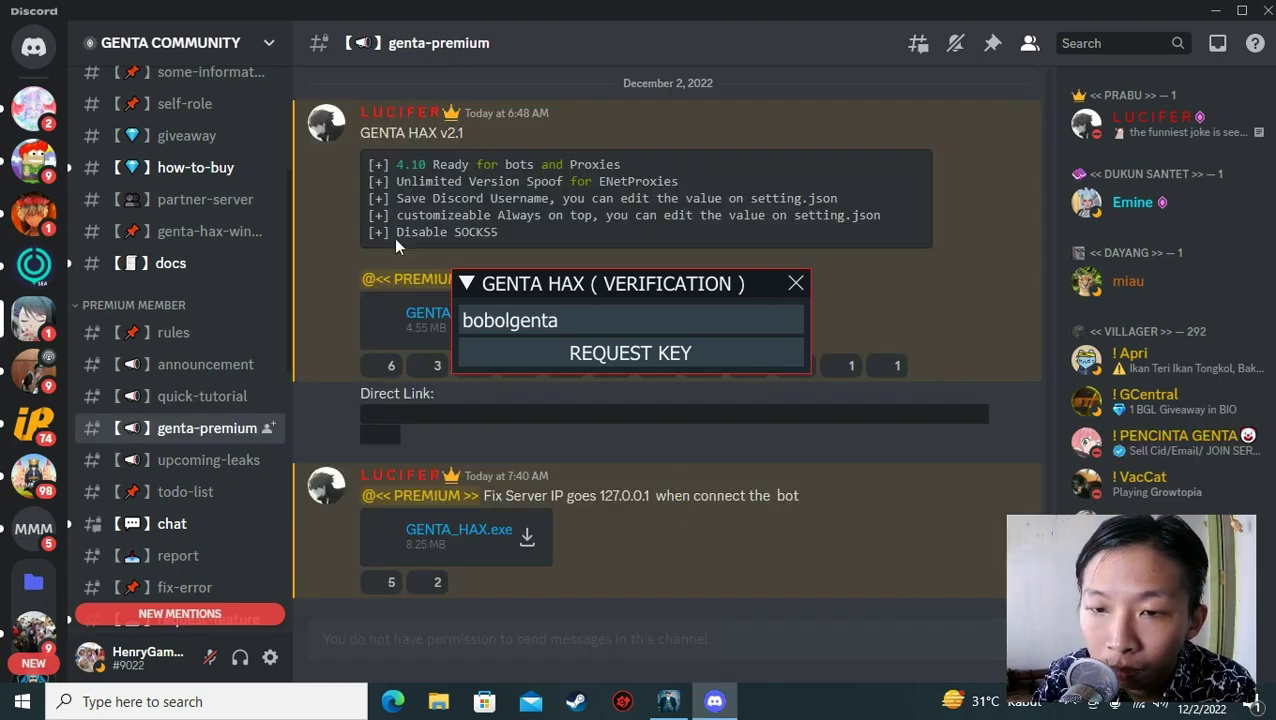
pyautogui.moveTo(575, 285); pyautogui.dragTo(878, 233)
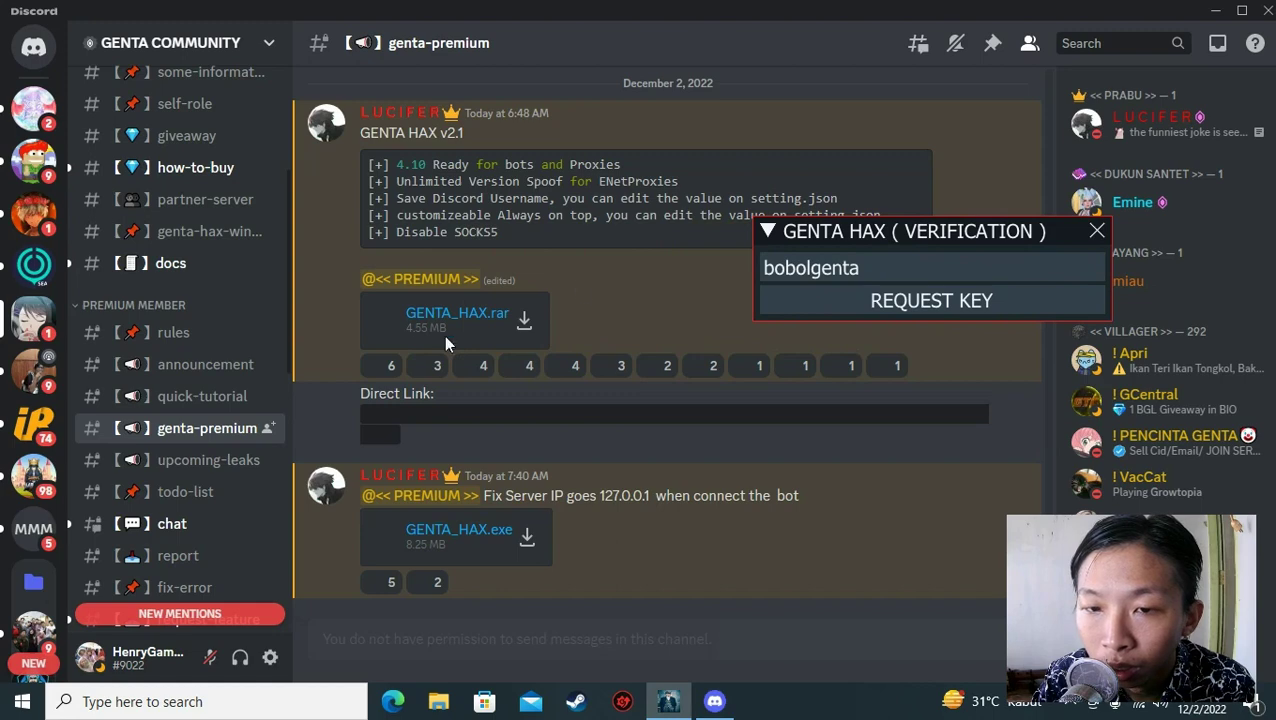